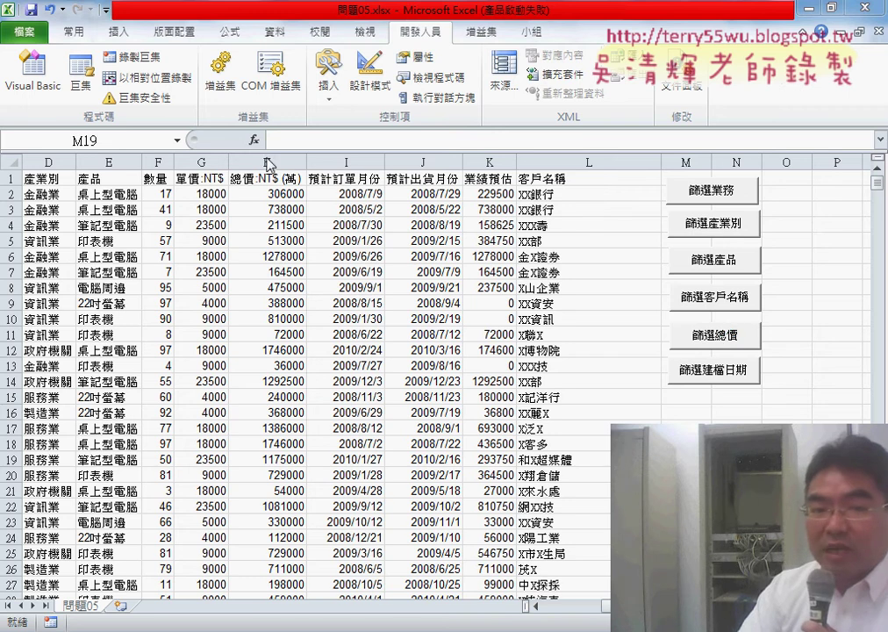
- Try Comma Style on the whole 總價 column H, then undo it
click(201, 163)
click(267, 162)
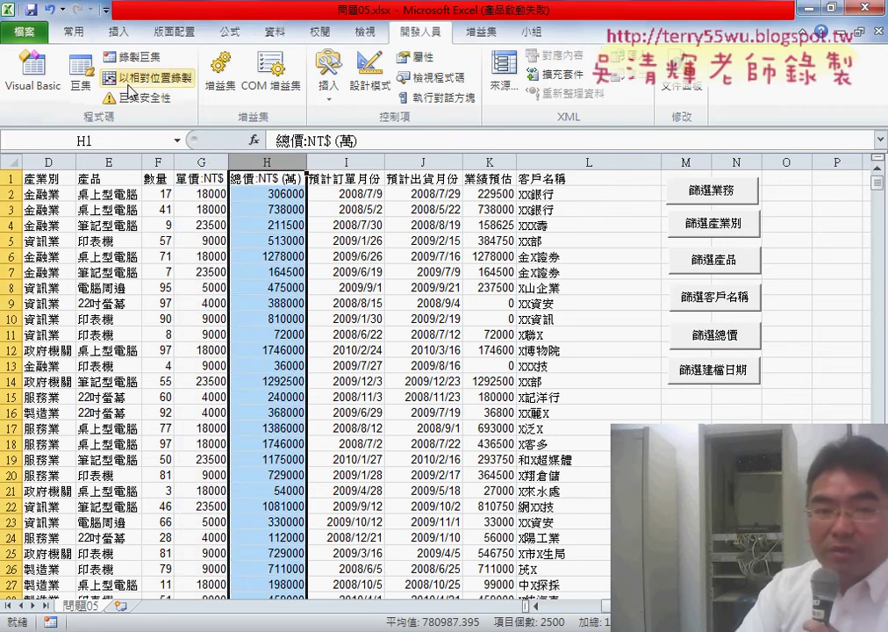
click(74, 31)
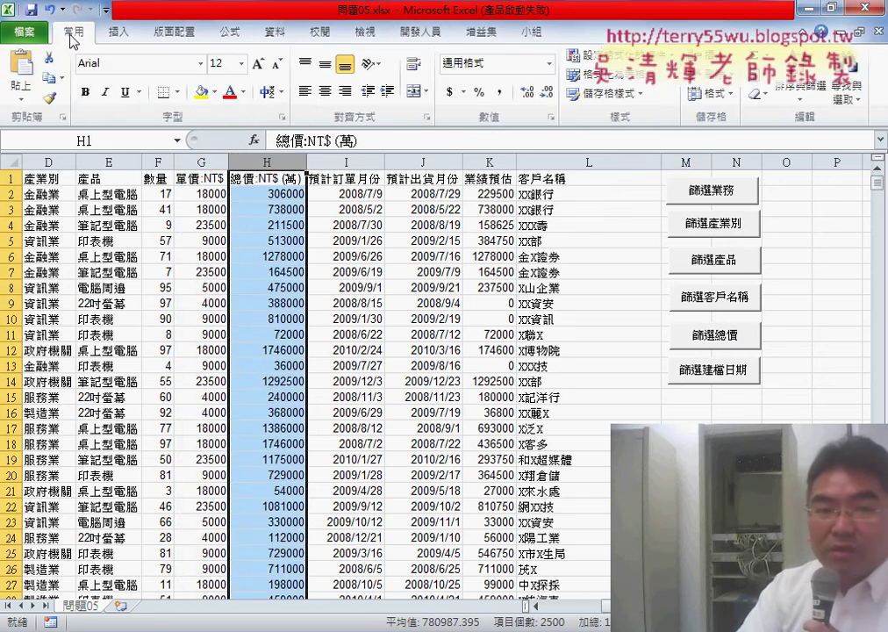
click(500, 93)
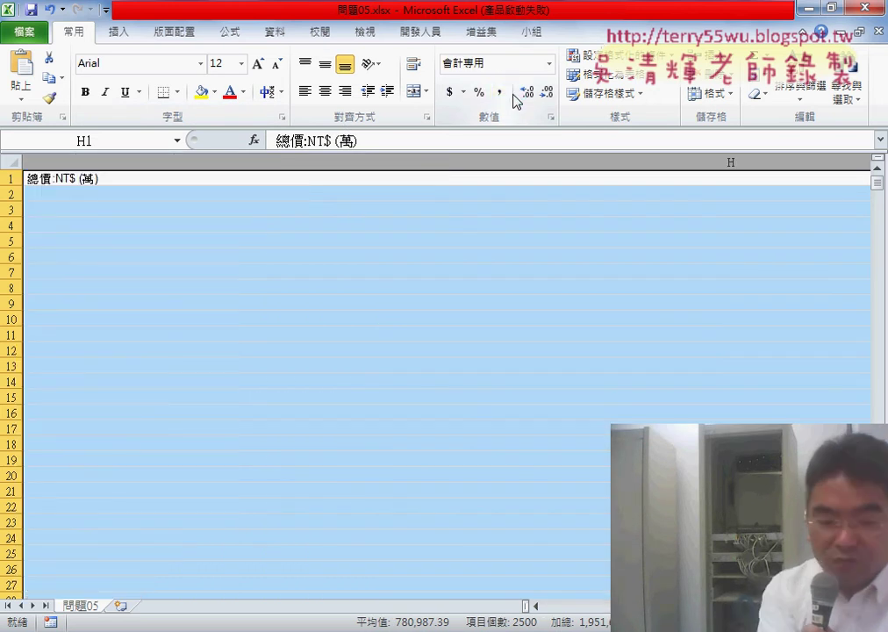
key(ctrl+z)
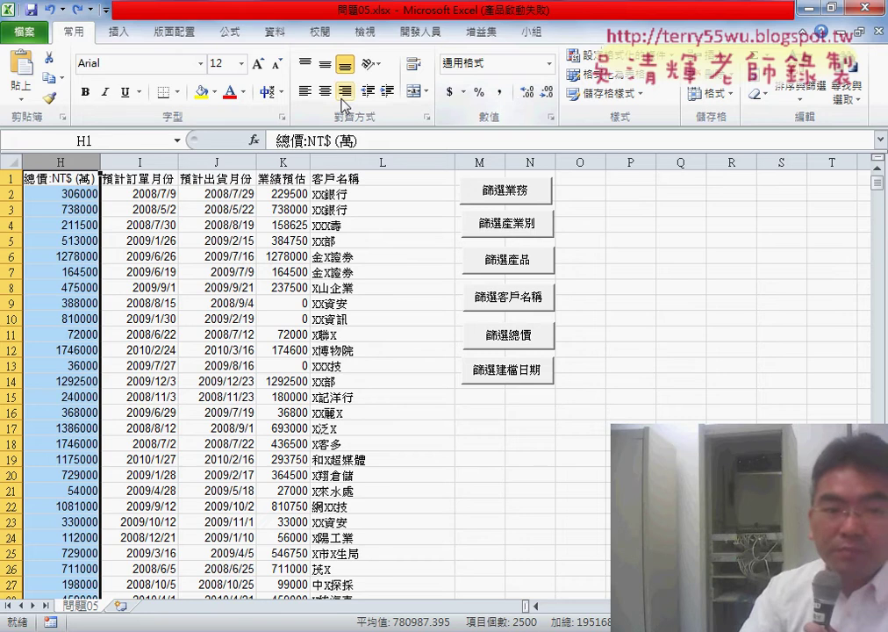
- Format H2:H2500 with Comma Style and zero decimals, showing values like 306,000
click(79, 194)
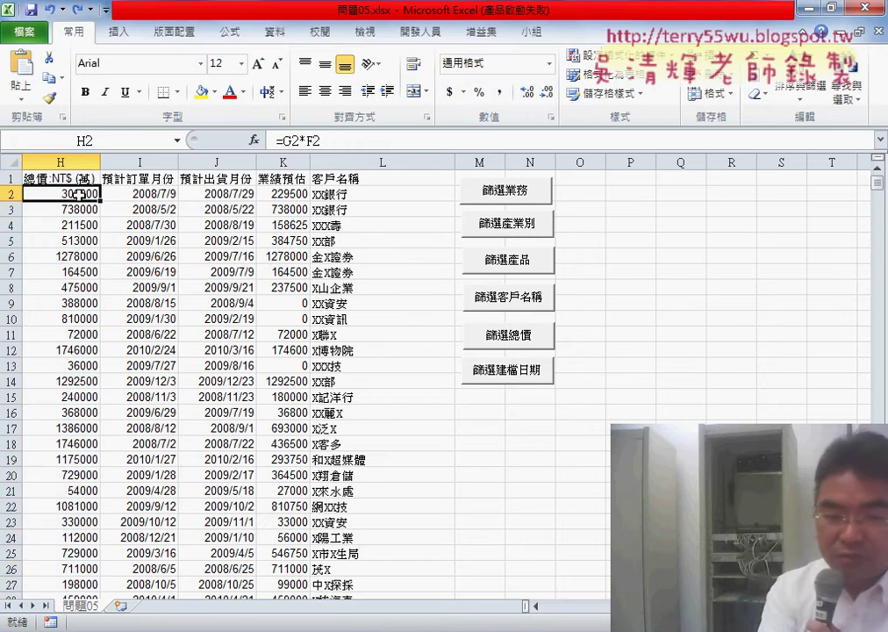
key(ctrl+shift+Down)
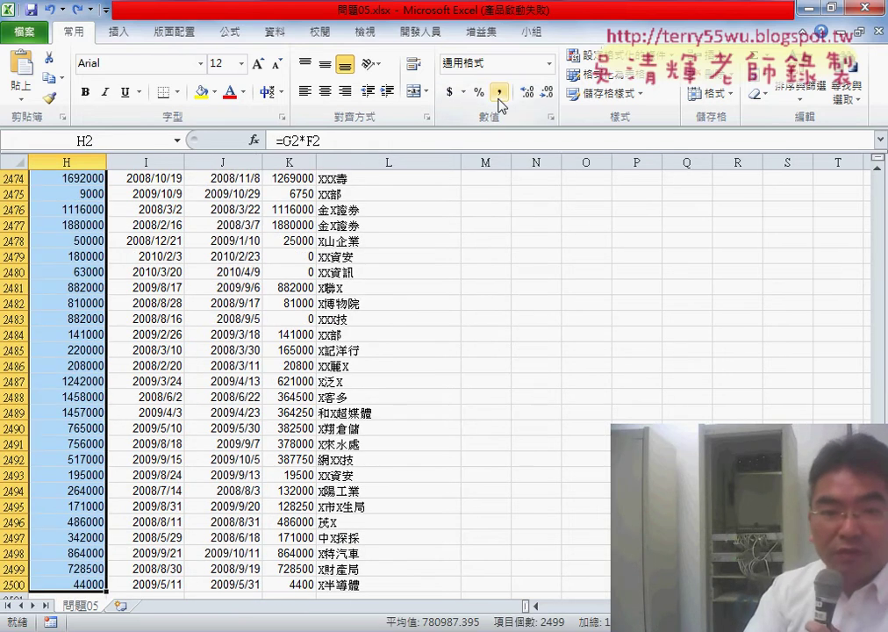
click(499, 91)
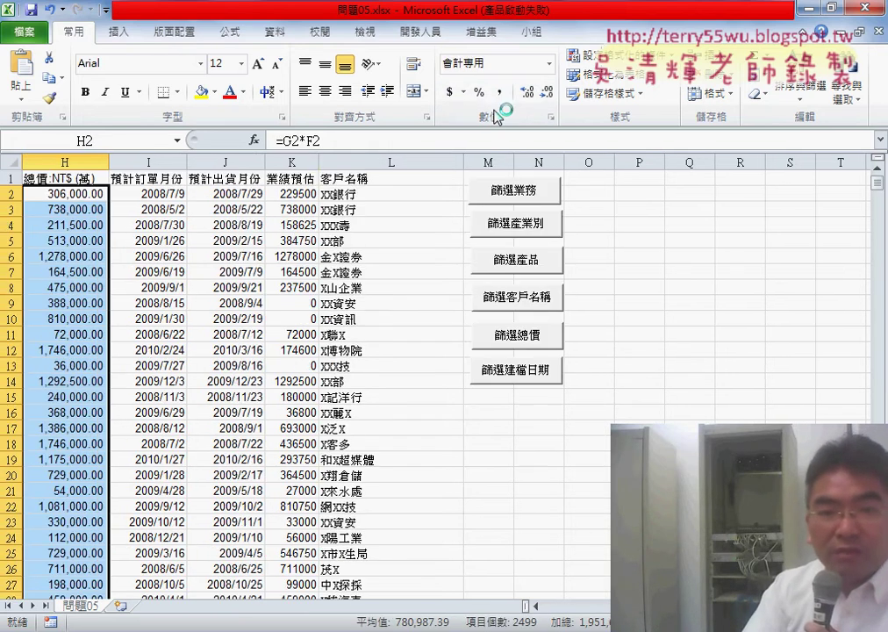
double_click(545, 94)
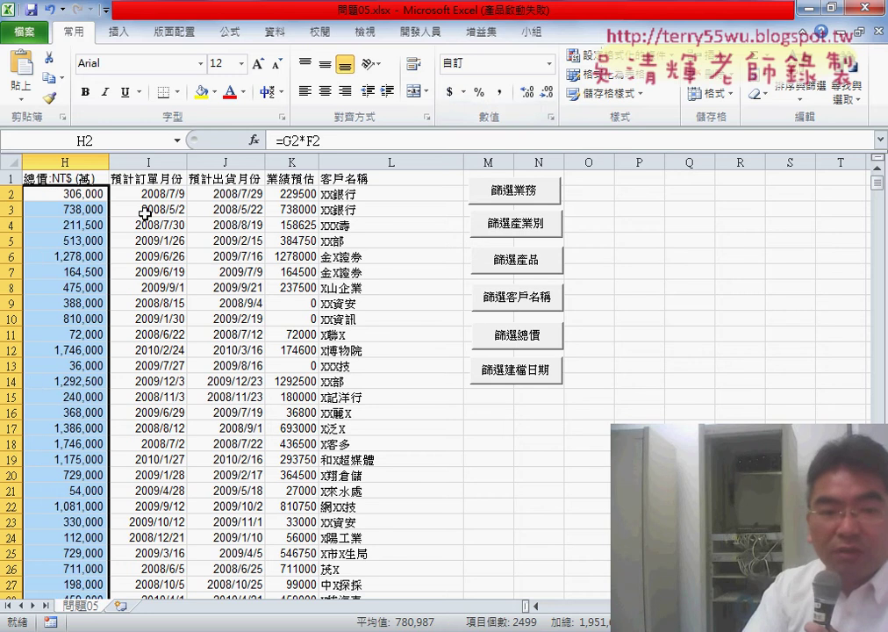
scroll(351, 377, left, 1)
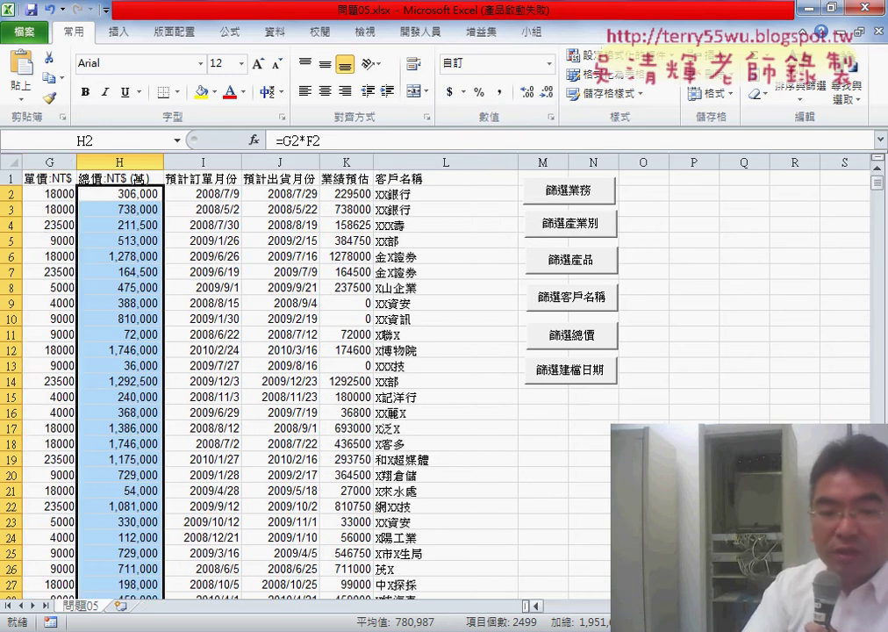
scroll(351, 377, left, 1)
scroll(351, 378, left, 2)
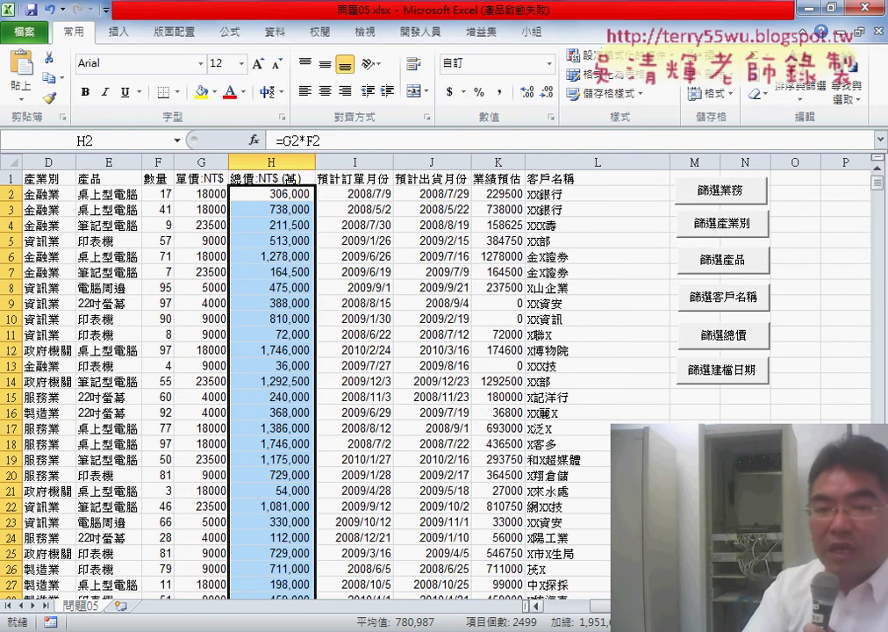
scroll(588, 615, left, 3)
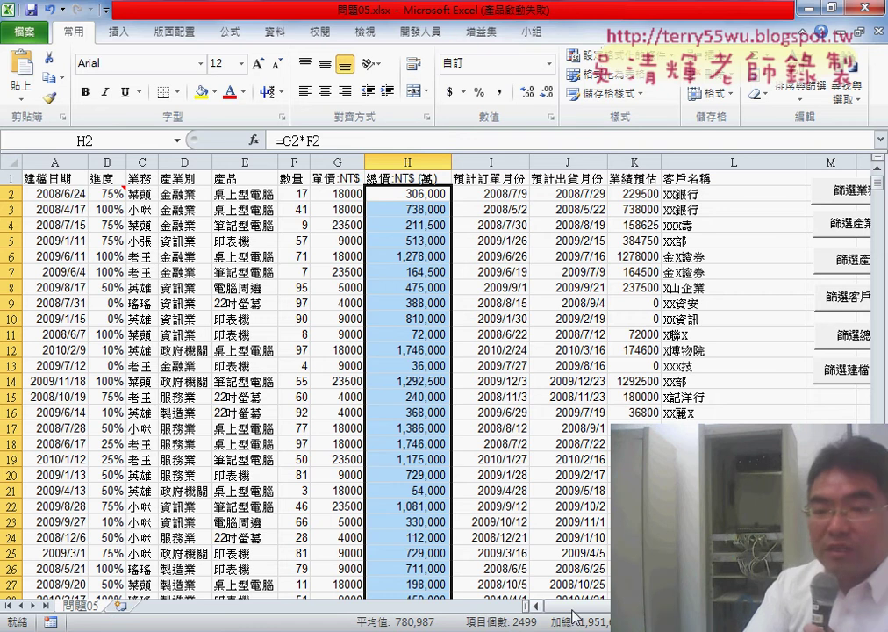
scroll(762, 289, right, 1)
scroll(761, 290, right, 2)
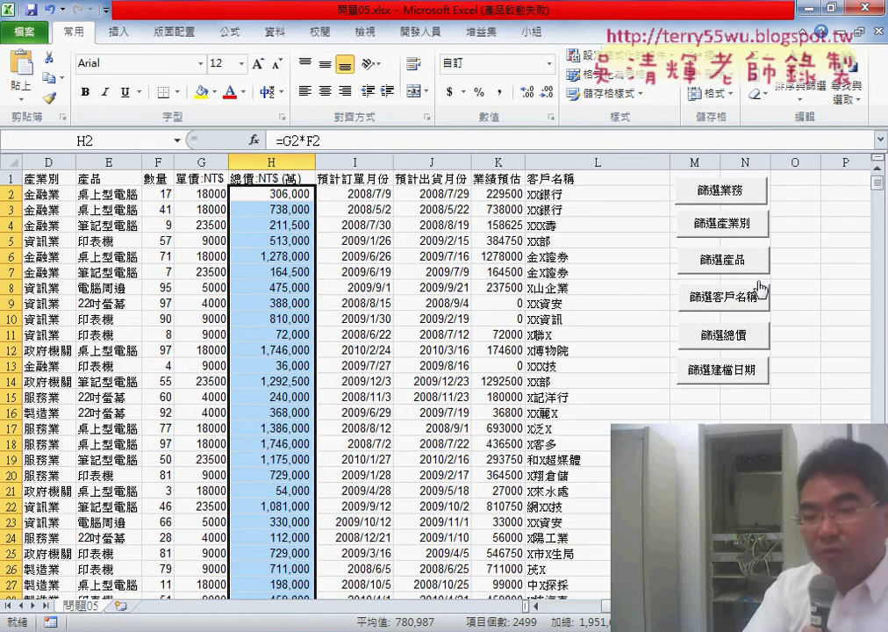
- Select all six filter buttons, from 篩選業務 through 篩選建檔日期, together
right_click(721, 190)
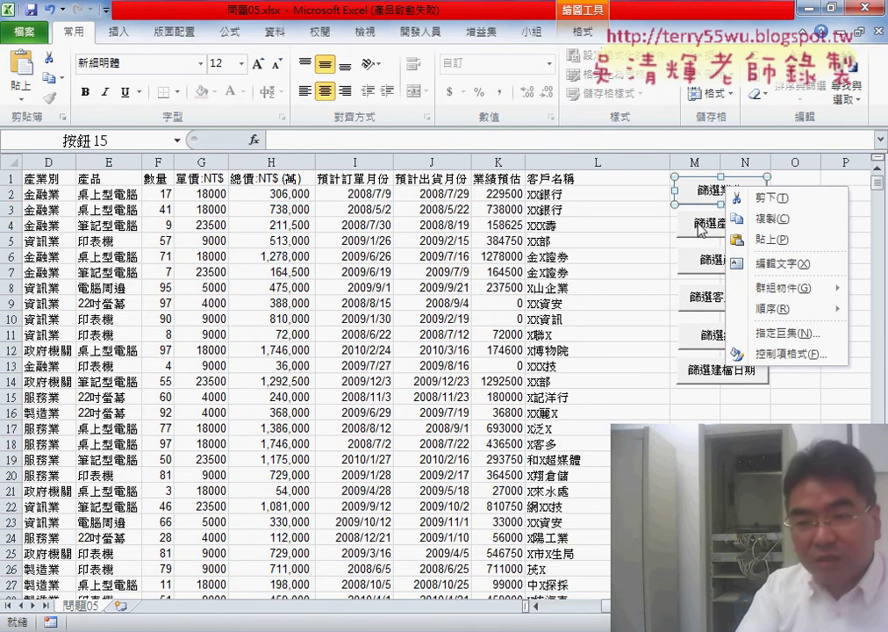
ctrl+click(707, 226)
ctrl+click(721, 260)
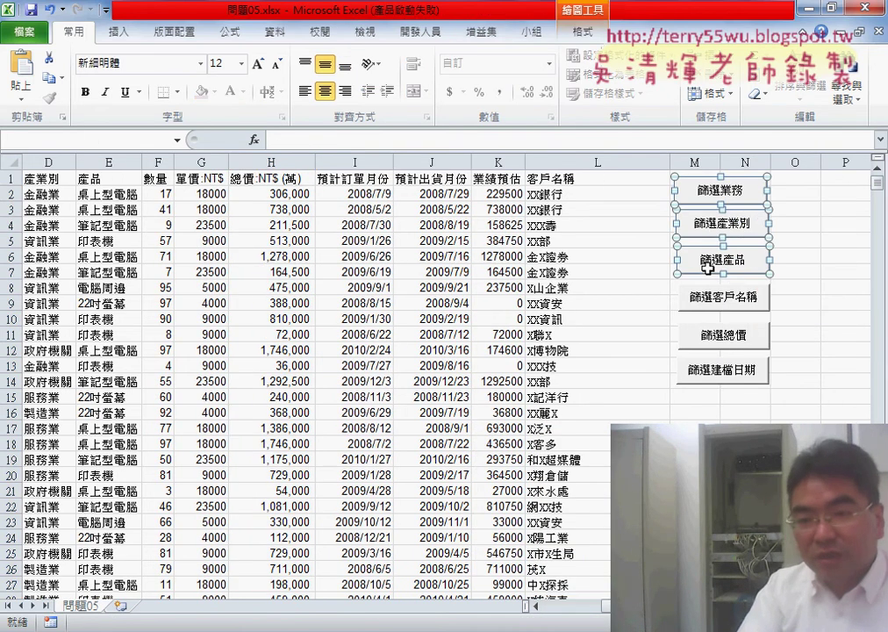
ctrl+click(721, 297)
ctrl+click(721, 334)
ctrl+click(722, 367)
- Set the selected buttons' Format Control property to 'Don't move or size with cells'
right_click(721, 344)
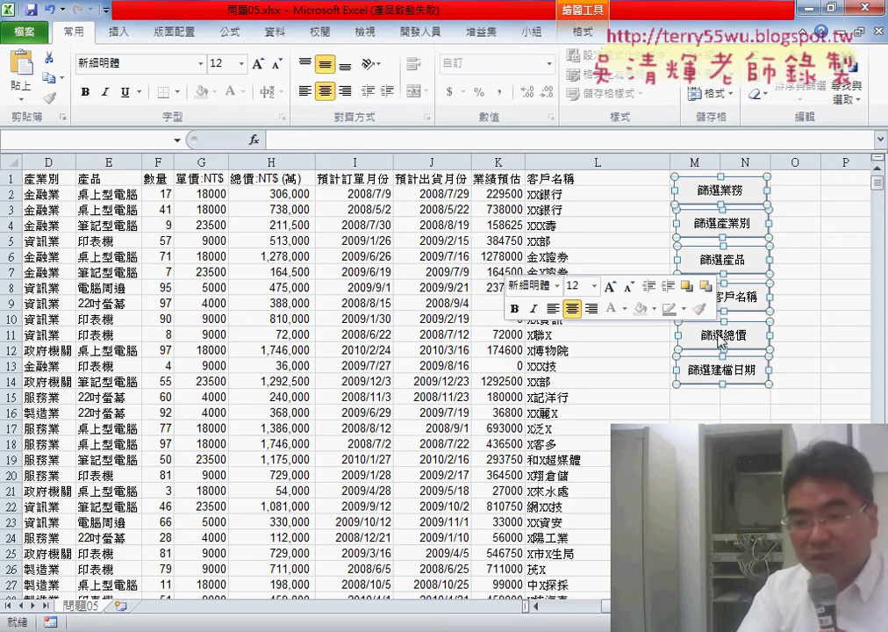
click(558, 590)
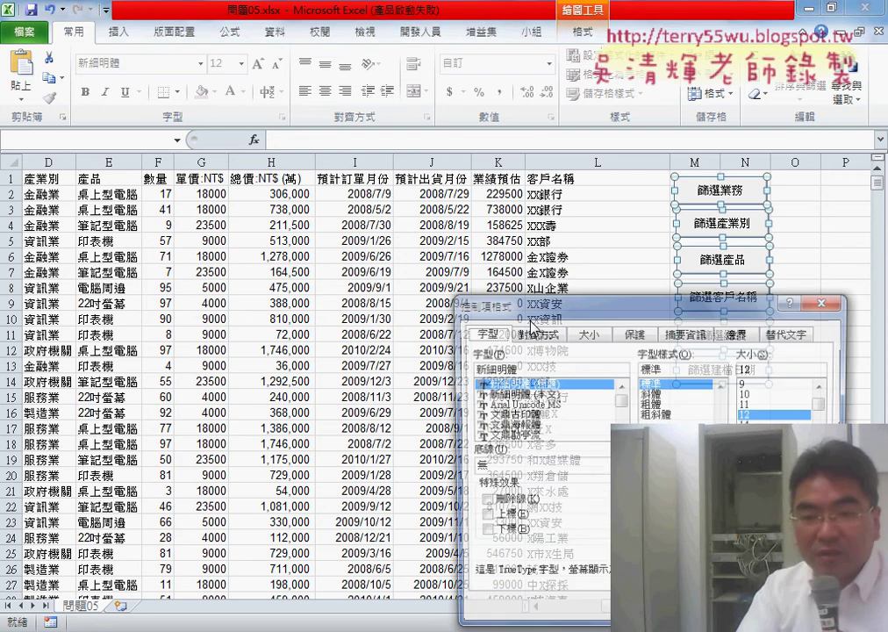
click(687, 333)
click(536, 401)
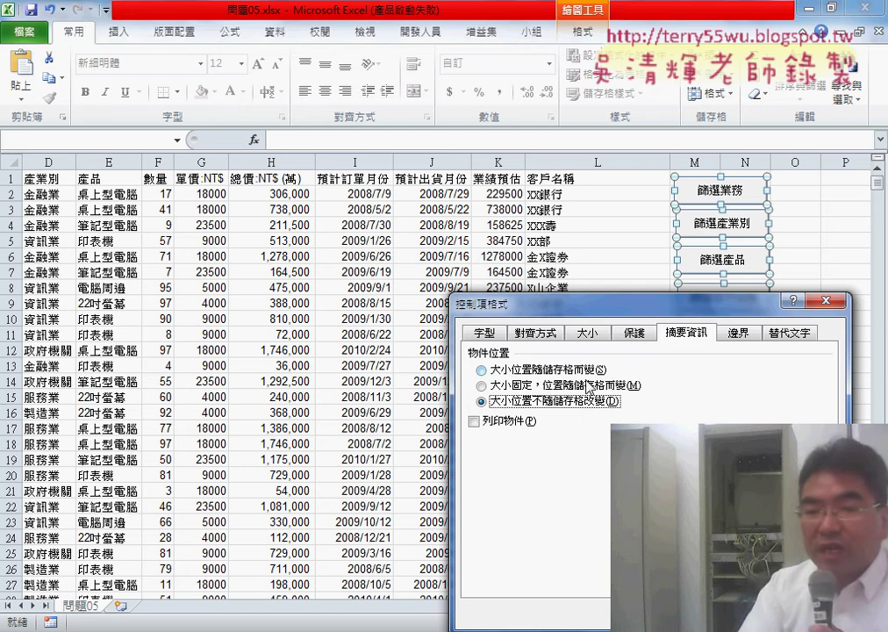
mouse_move(579, 303)
mouse_down()
mouse_move(514, 241)
mouse_move(349, 173)
mouse_up()
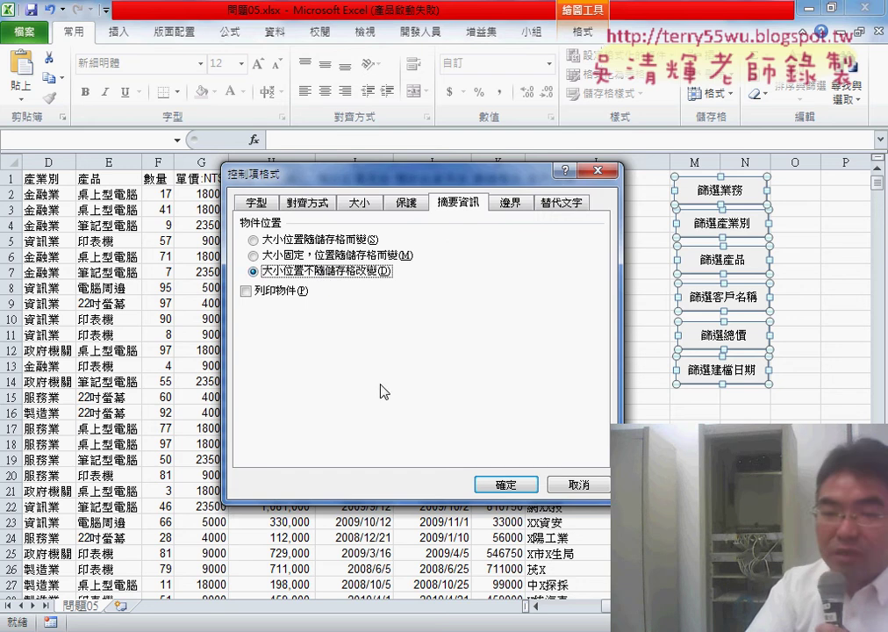
click(499, 482)
- Run the 篩選總價 filter with a minimum of 1000000 and a maximum of 2000000
key(Escape)
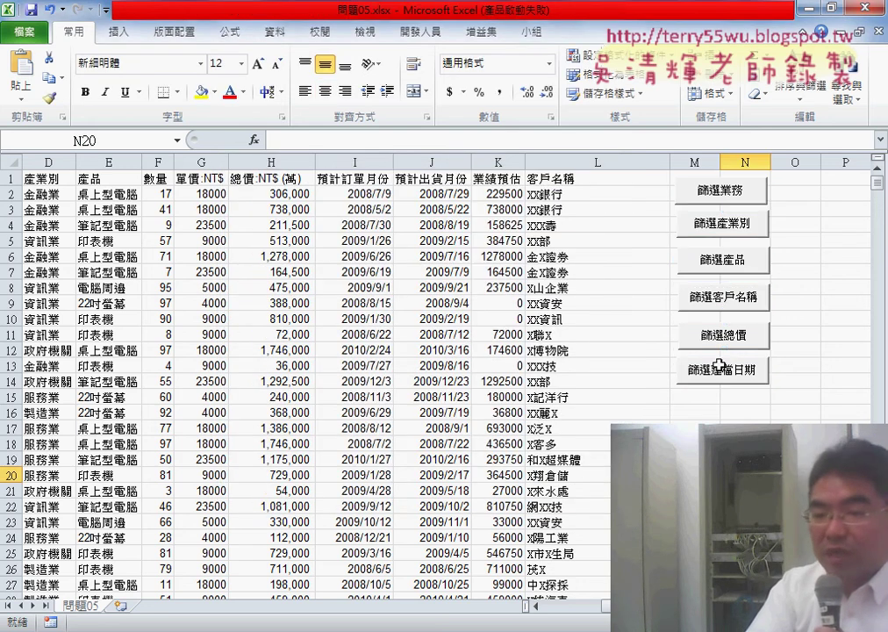
click(723, 341)
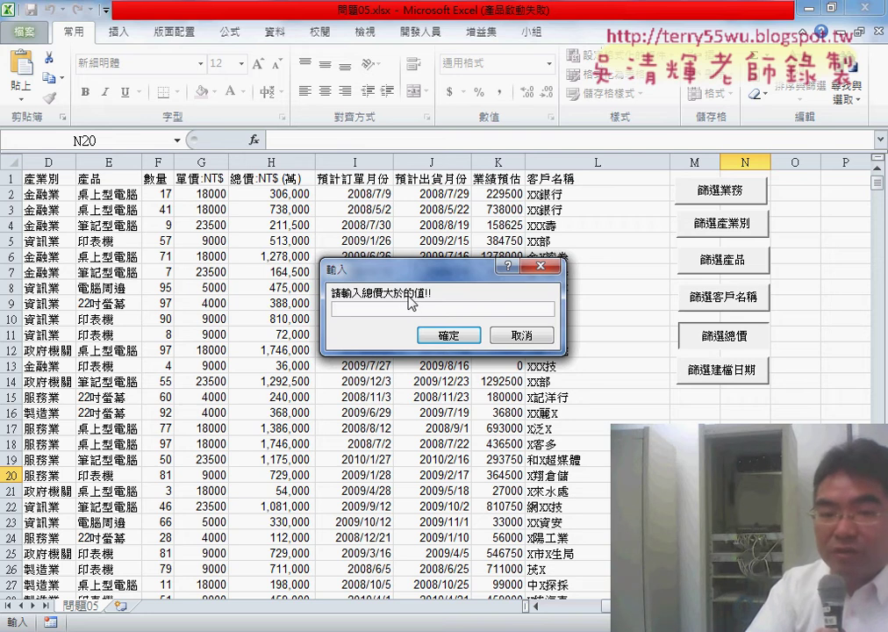
text(1000000)
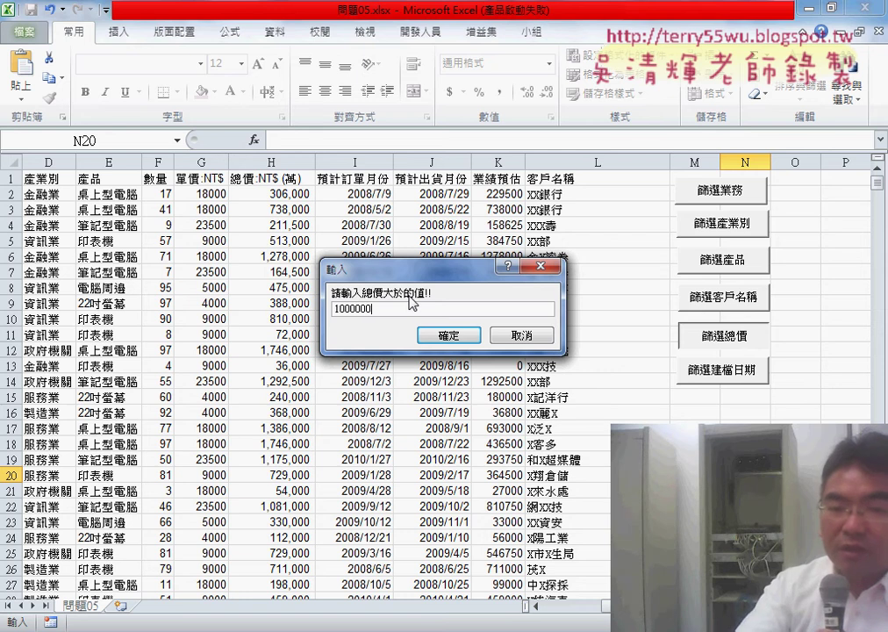
key(Return)
text(20000)
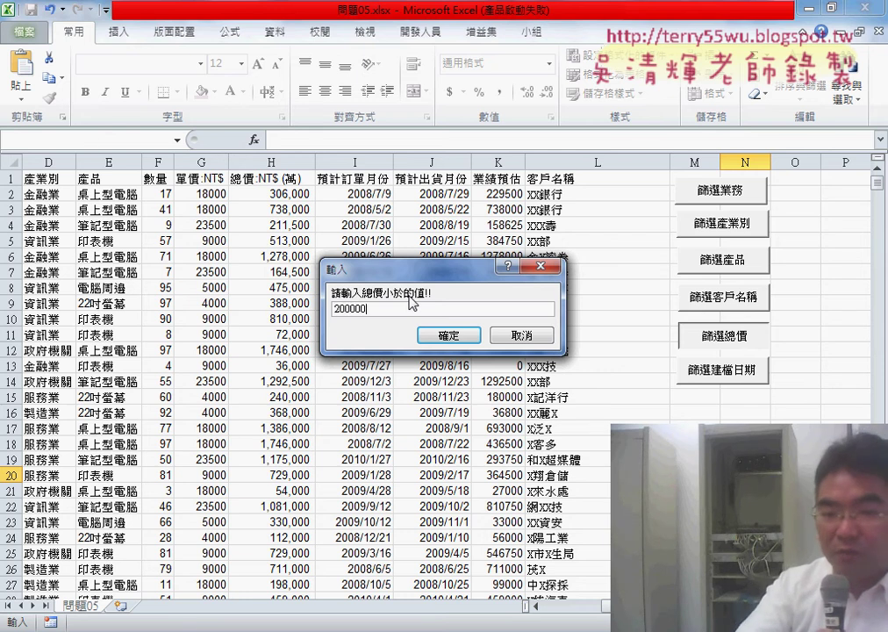
text(0)
click(448, 336)
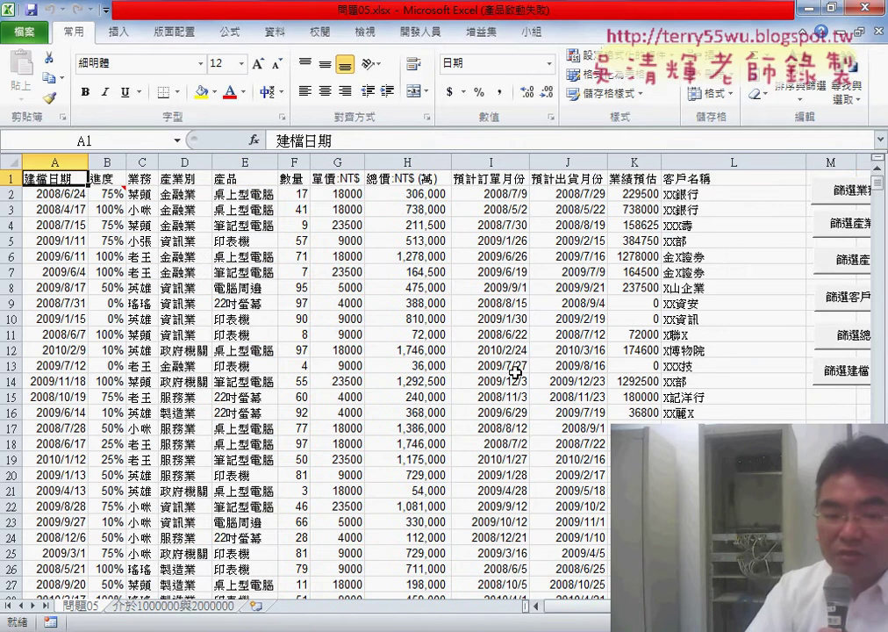
- Review the new 介於1000000與2000000 sheet, then go back to the 問題05 sheet
click(158, 607)
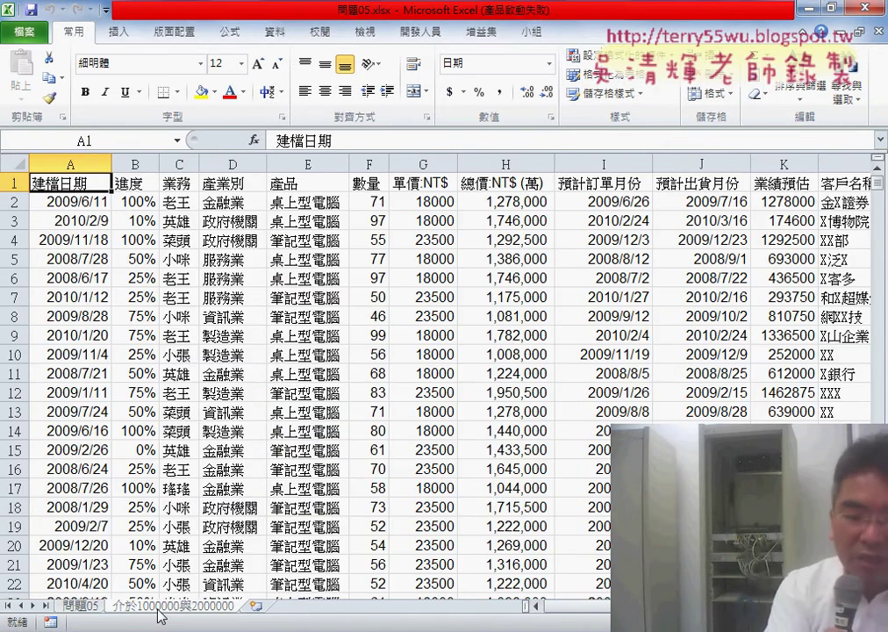
mouse_move(108, 597)
mouse_down()
mouse_move(107, 616)
mouse_move(248, 608)
mouse_move(254, 622)
mouse_up()
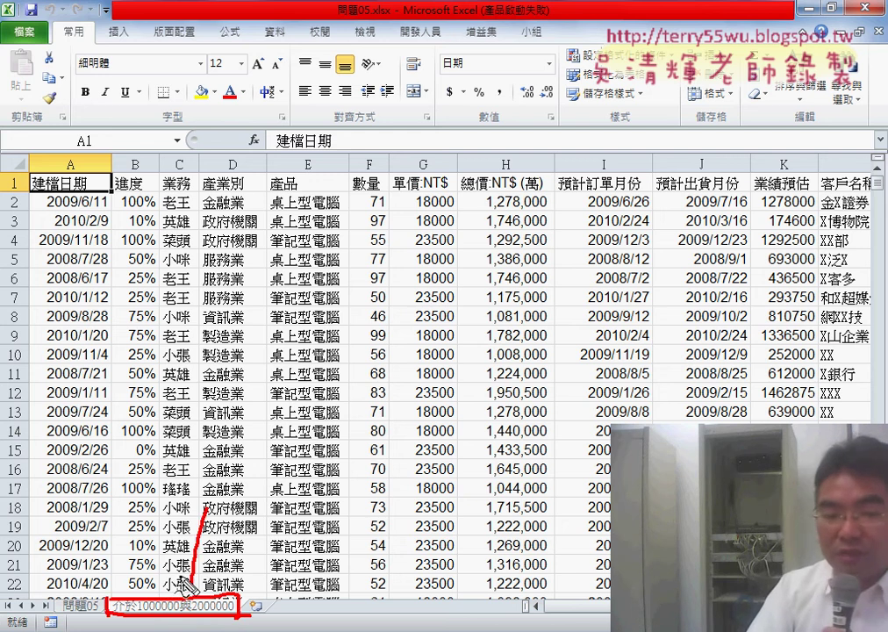
mouse_move(203, 507)
mouse_down()
mouse_move(193, 597)
mouse_move(225, 579)
mouse_up()
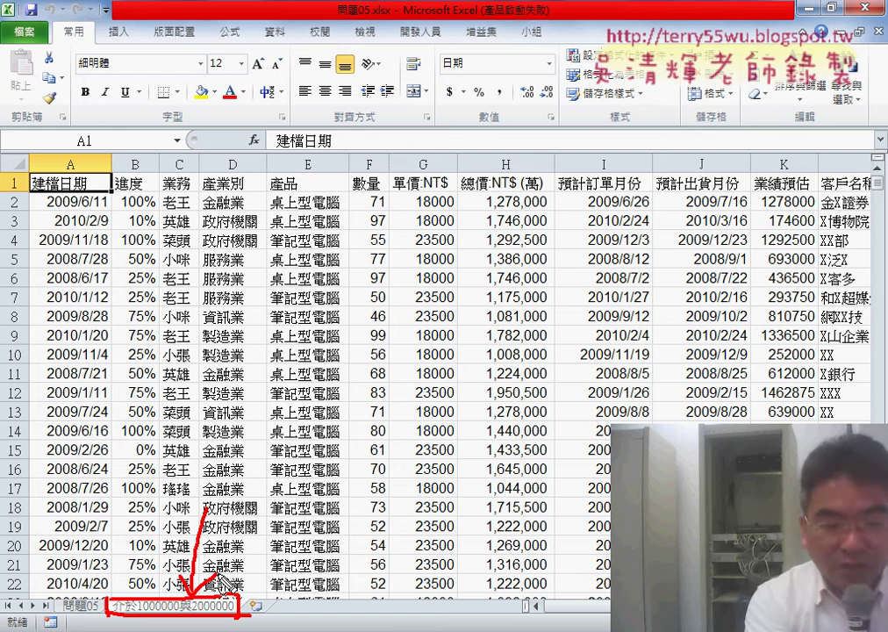
key(Escape)
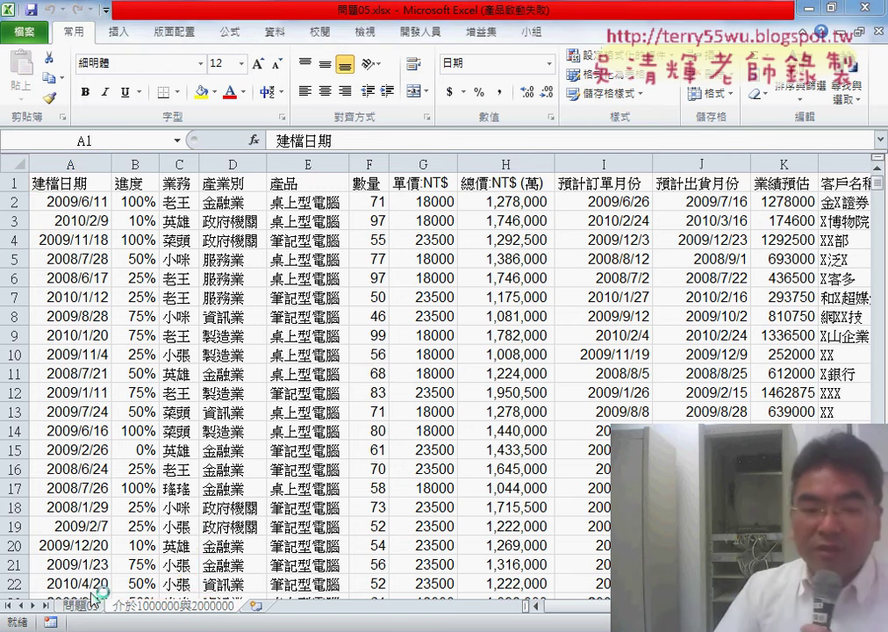
click(85, 610)
click(85, 607)
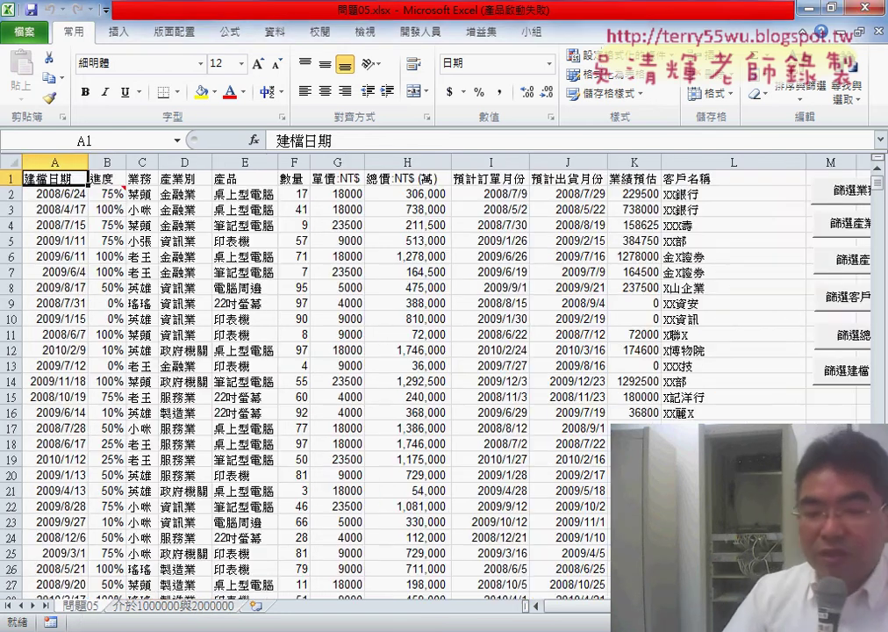
scroll(351, 351, right, 3)
- Open the 篩選總價 button's assigned macro for editing via Assign Macro
right_click(719, 338)
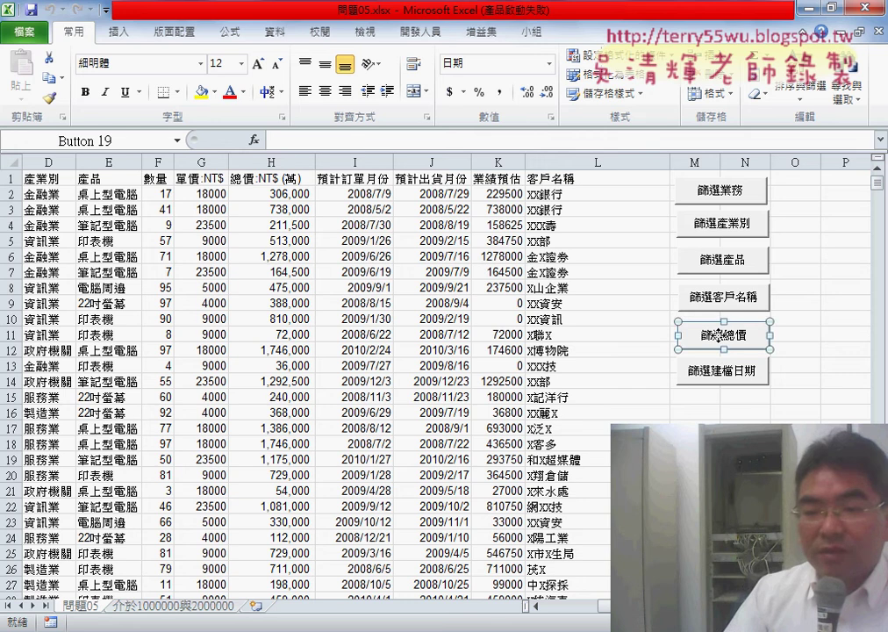
click(764, 481)
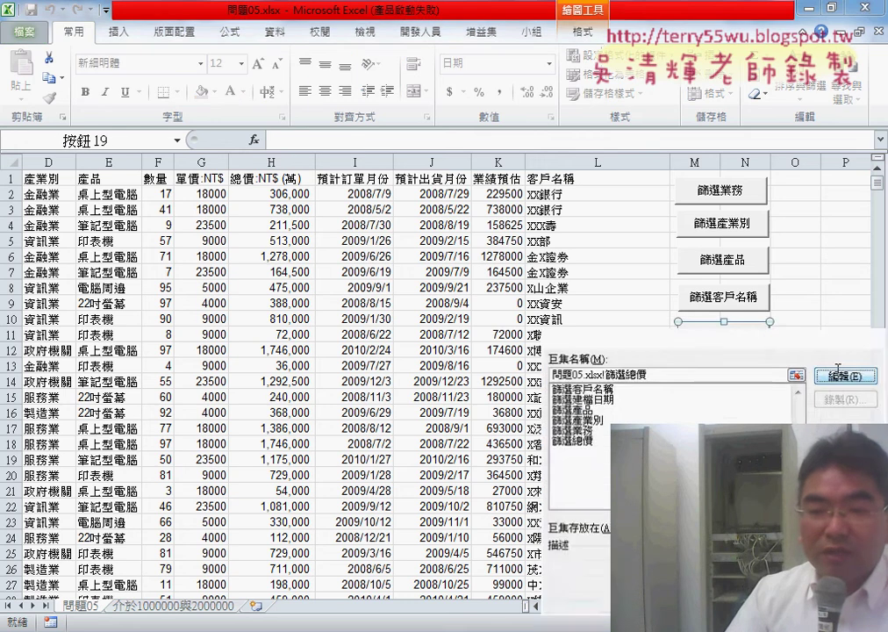
click(799, 374)
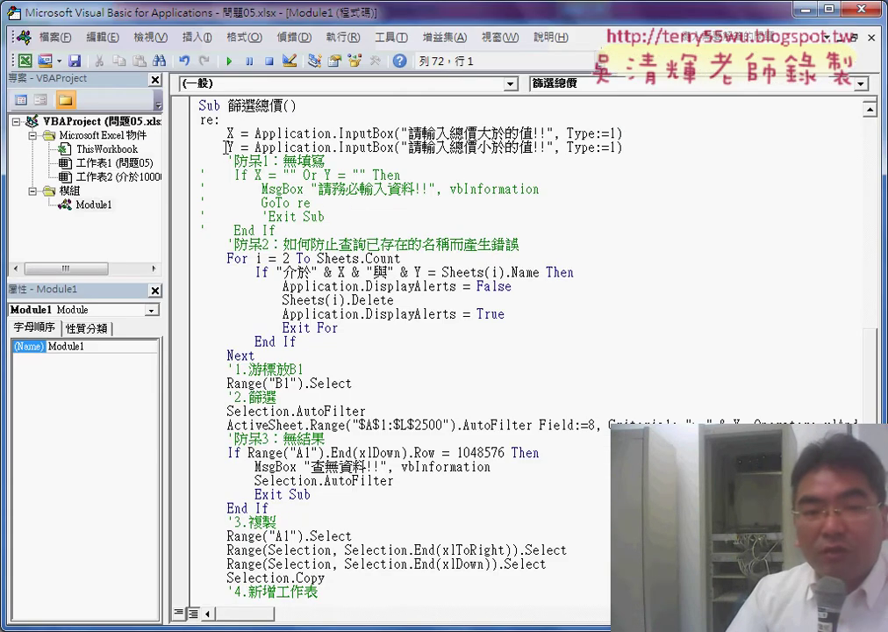
- Annotate the AutoFilter line's field 8, the '>=' & X criterion and xlAnd
drag(224, 147, 631, 150)
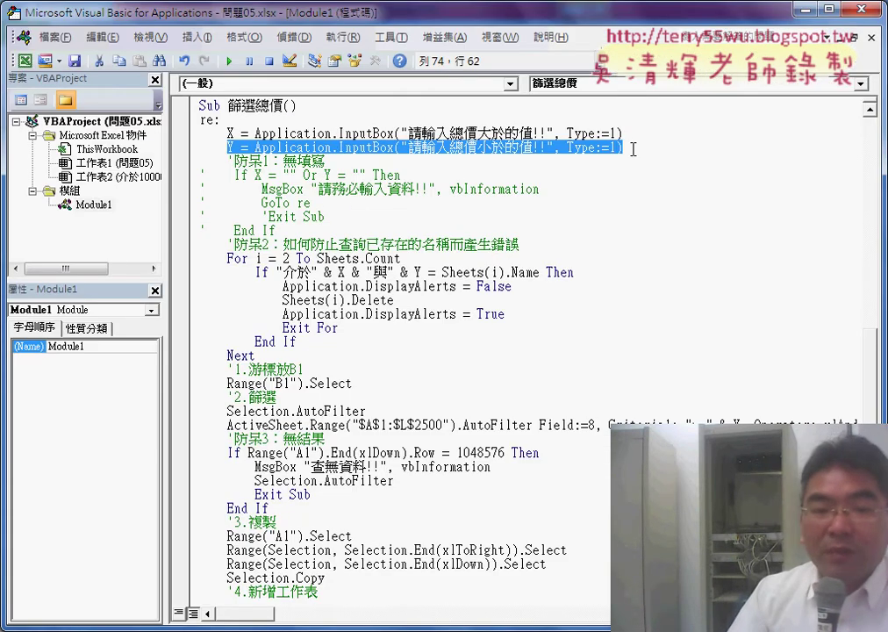
scroll(386, 336, down, 2)
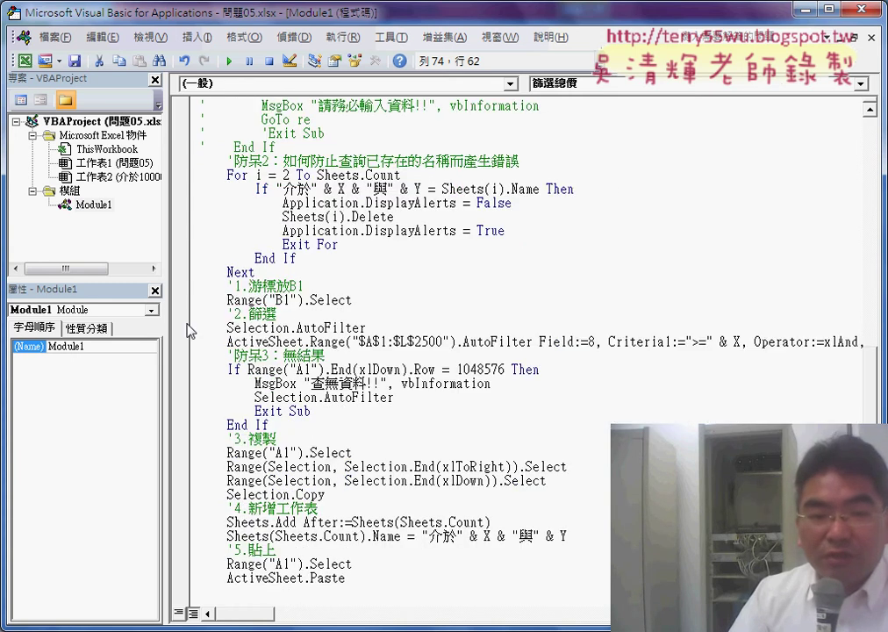
drag(166, 315, 105, 315)
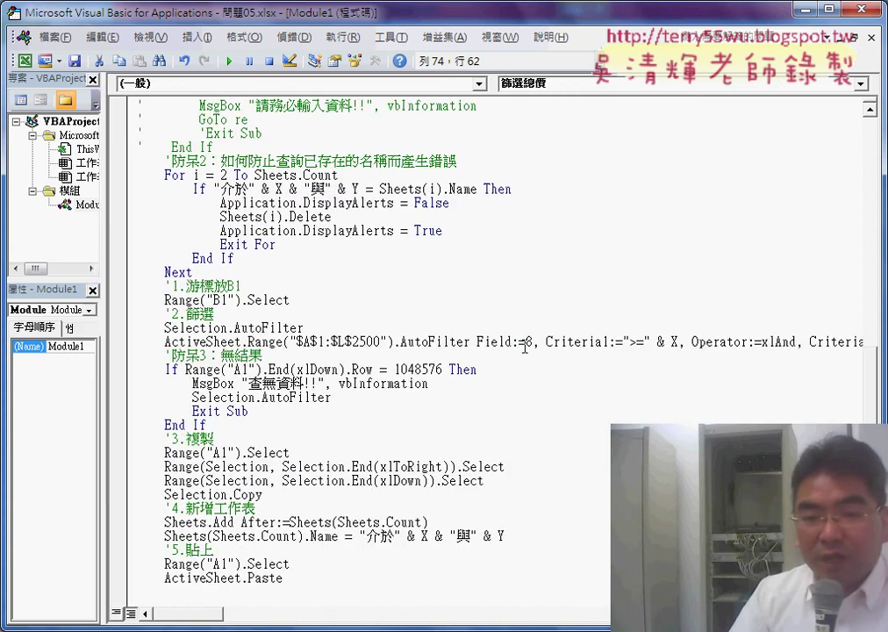
drag(526, 342, 536, 341)
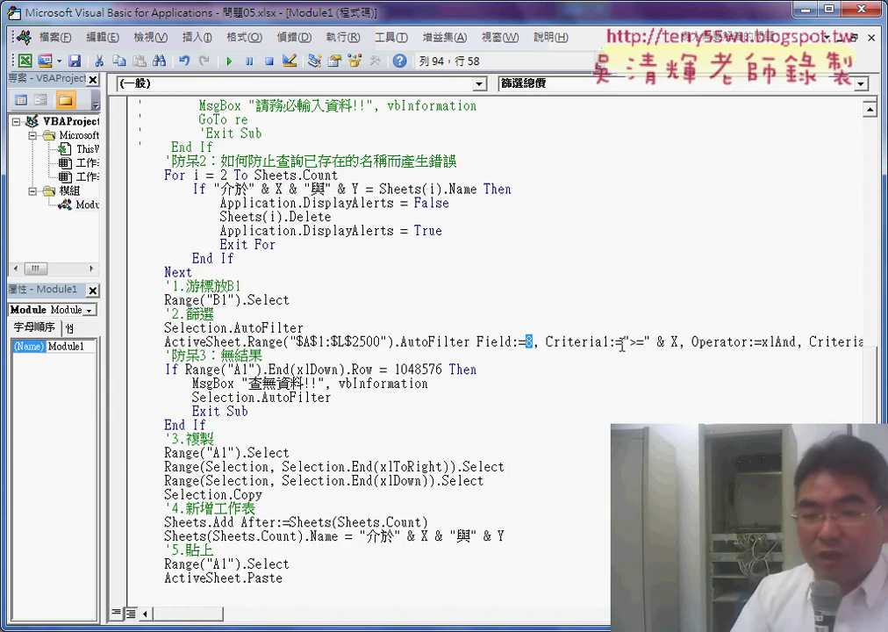
drag(625, 341, 651, 341)
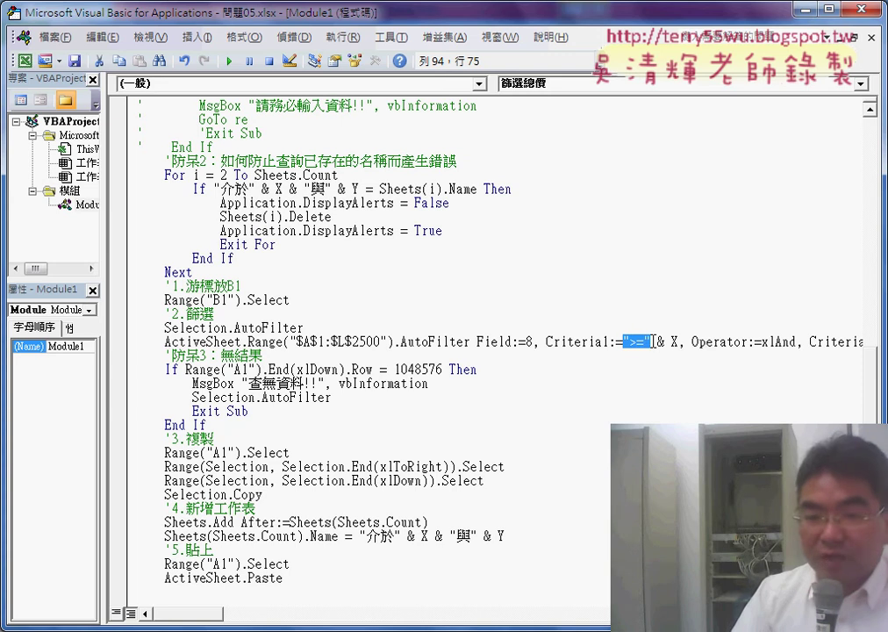
double_click(675, 342)
drag(625, 341, 652, 341)
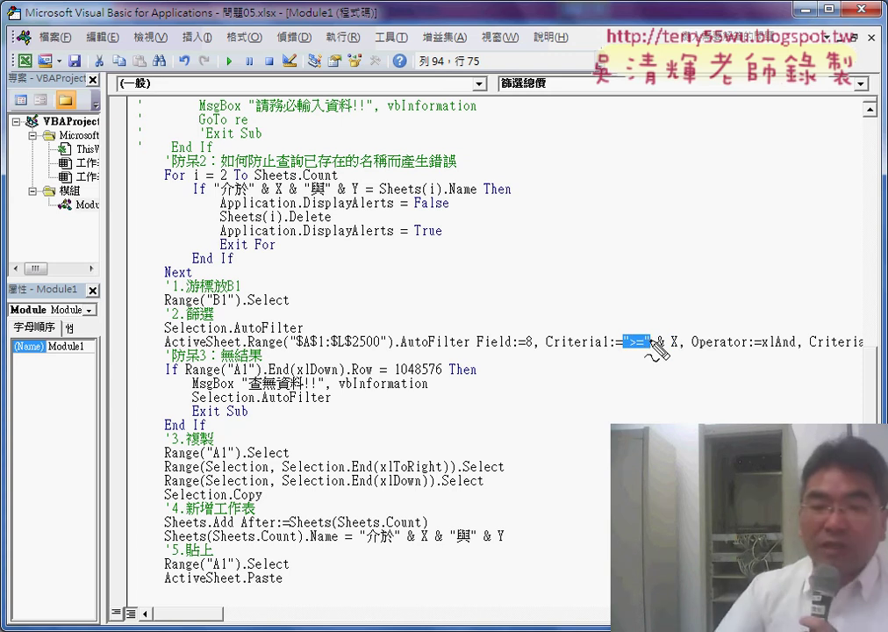
mouse_move(621, 233)
mouse_down()
mouse_move(672, 321)
mouse_move(683, 311)
mouse_up()
drag(666, 353, 681, 351)
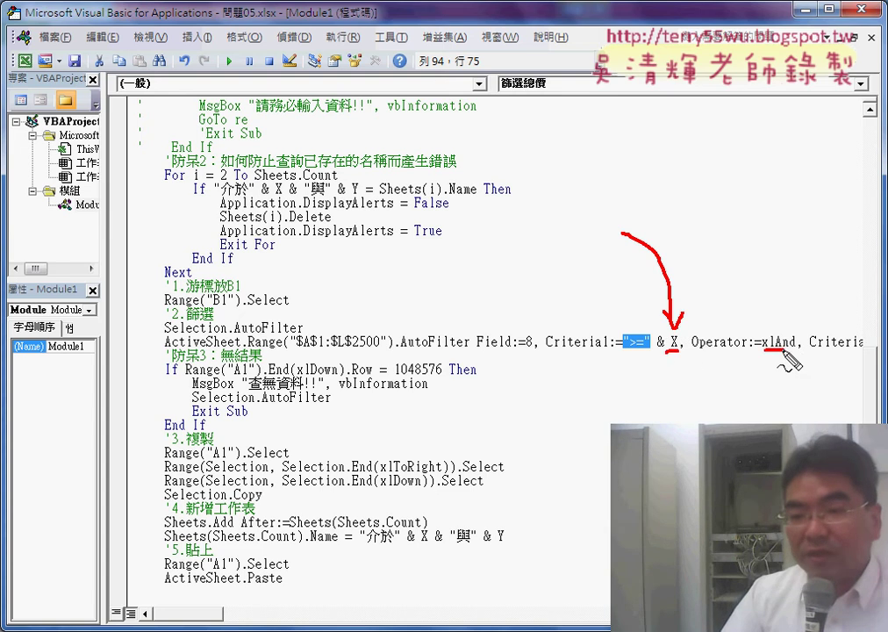
drag(763, 349, 794, 349)
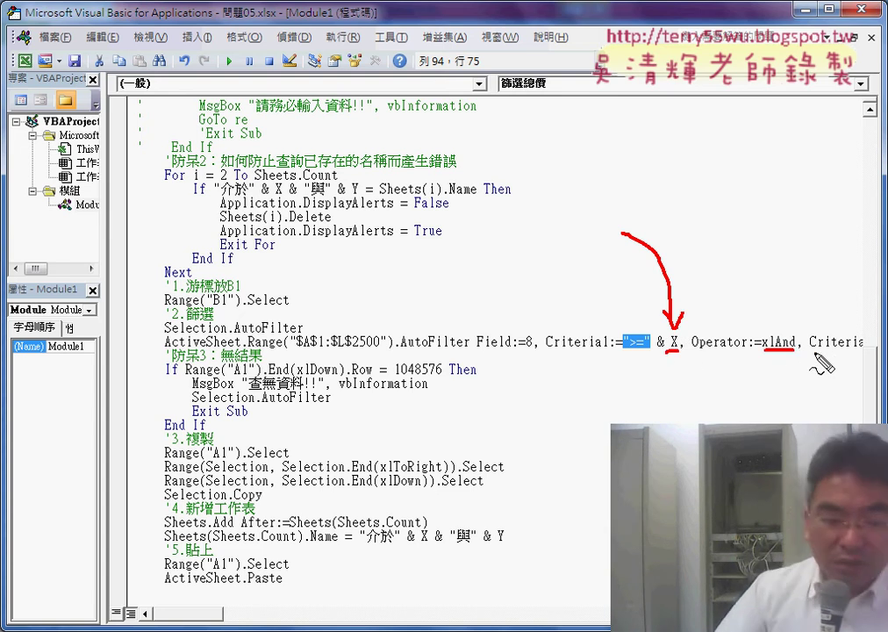
key(Escape)
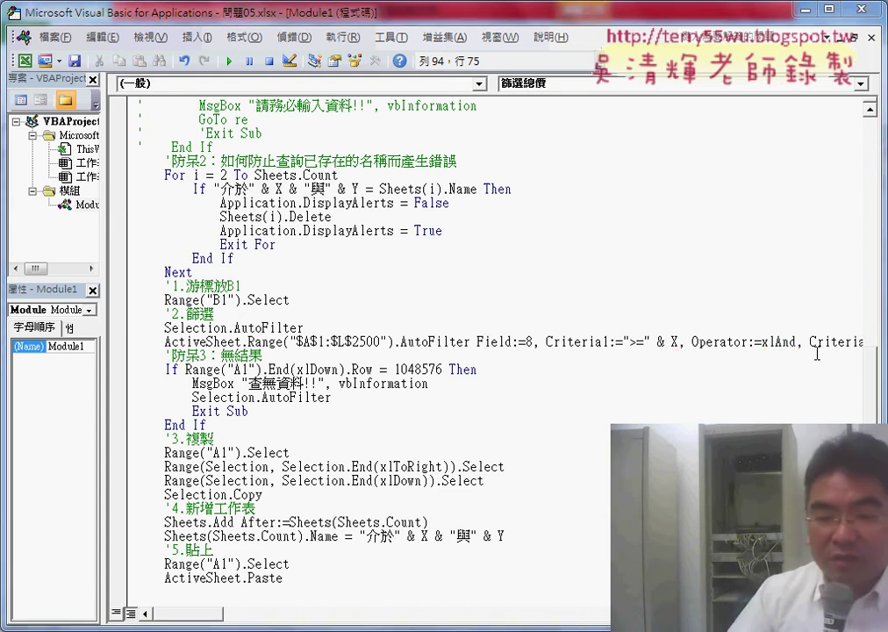
- Inspect Criteria2's Y and the expression naming the new sheet from X and Y
drag(211, 619, 240, 619)
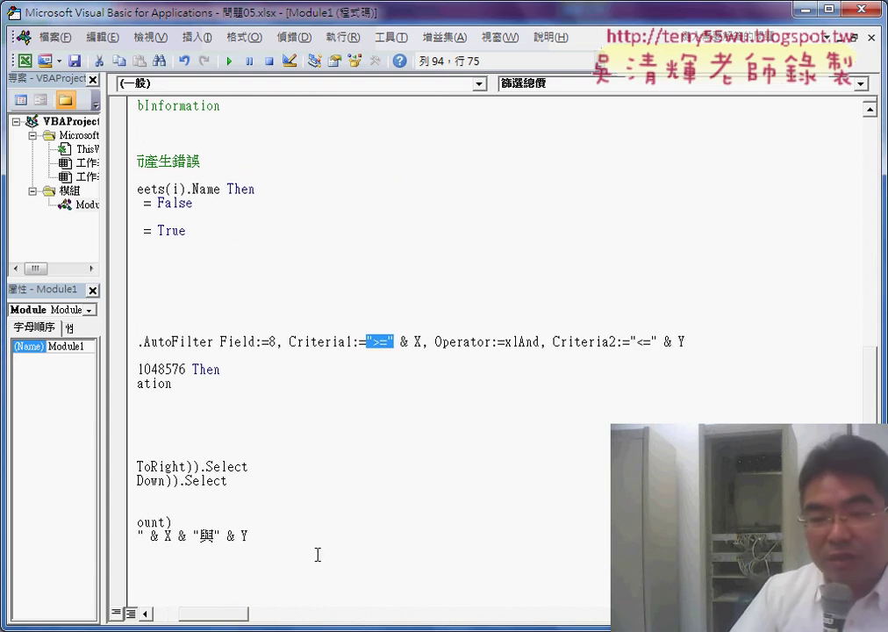
drag(630, 342, 677, 342)
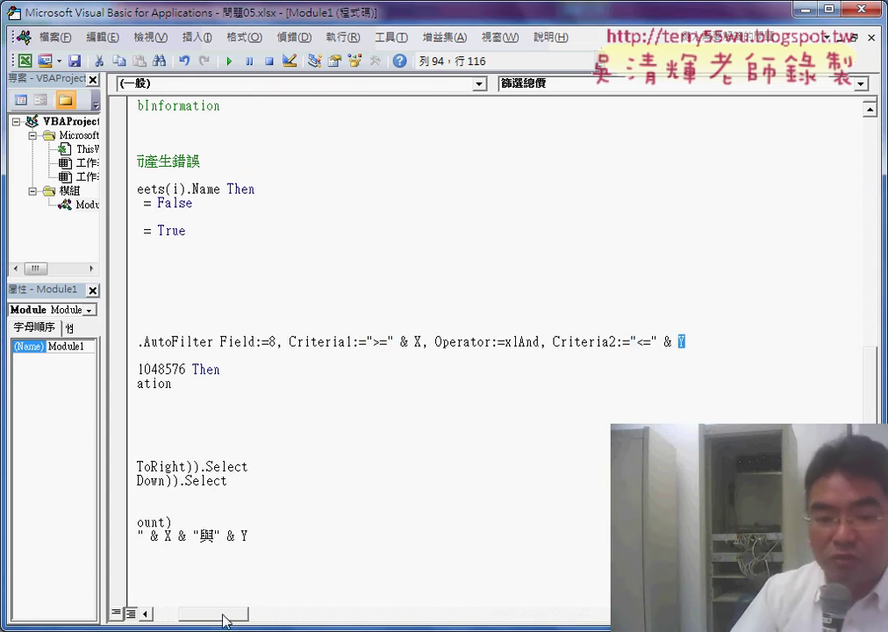
drag(223, 620, 189, 620)
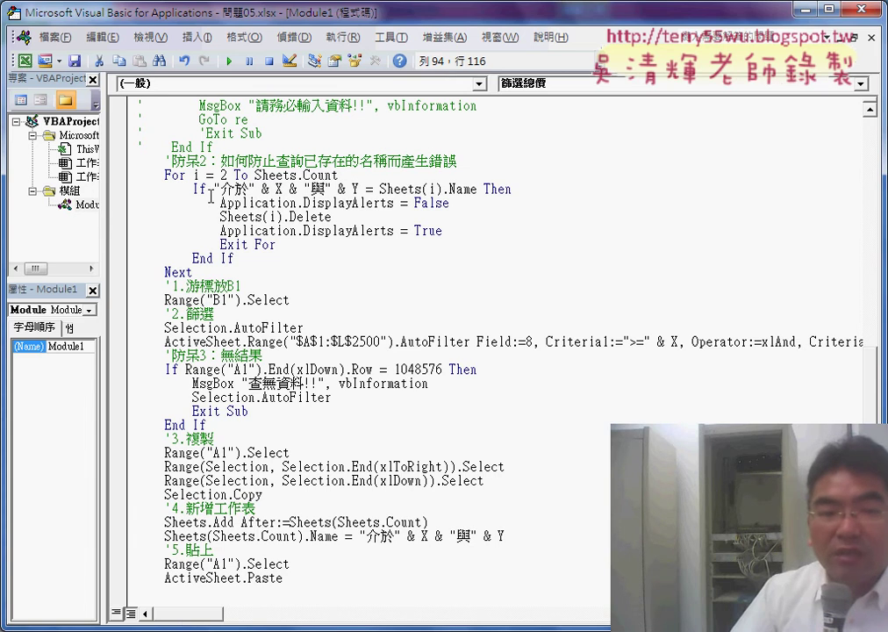
click(220, 202)
scroll(254, 400, down, 2)
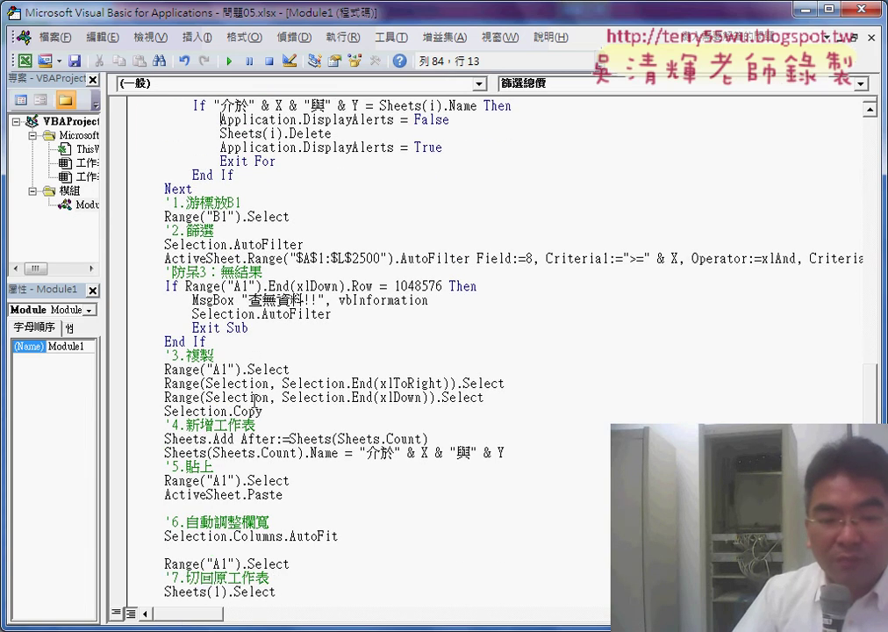
scroll(253, 400, down, 1)
scroll(253, 400, down, 2)
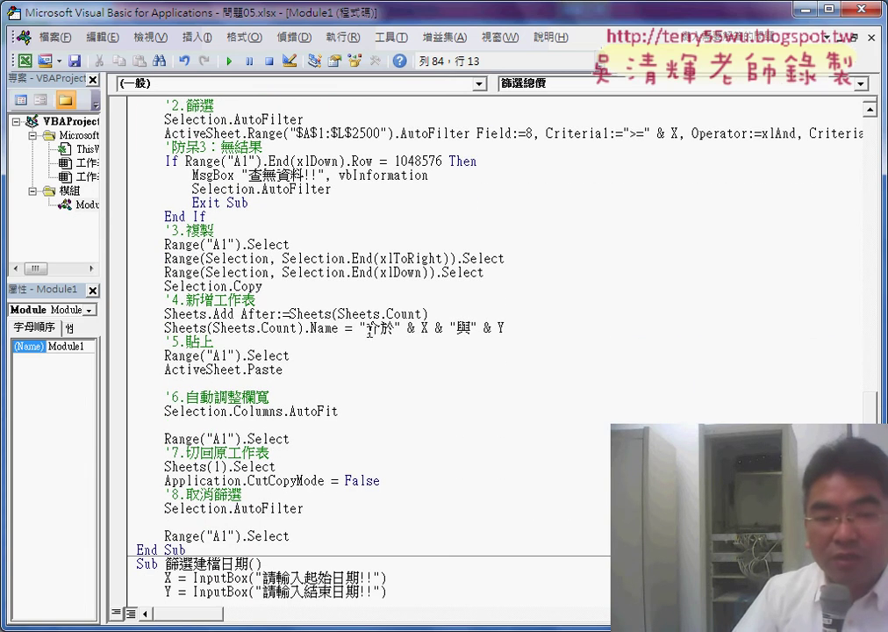
drag(163, 328, 402, 328)
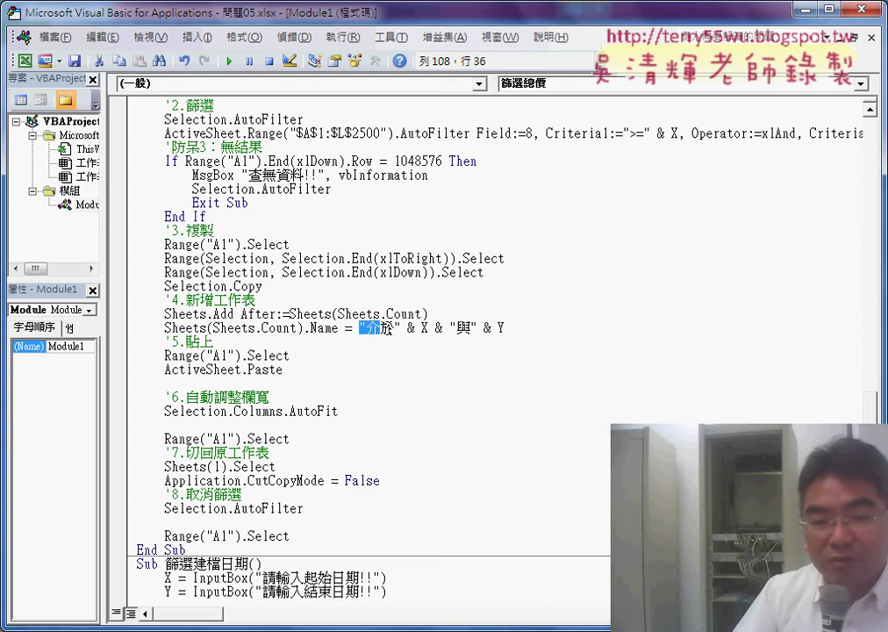
click(409, 329)
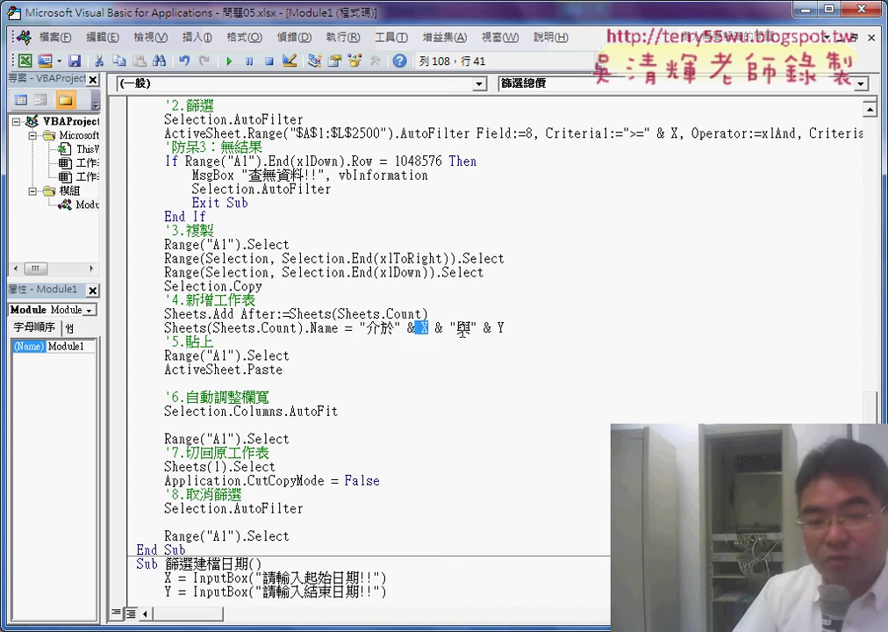
drag(519, 330, 358, 330)
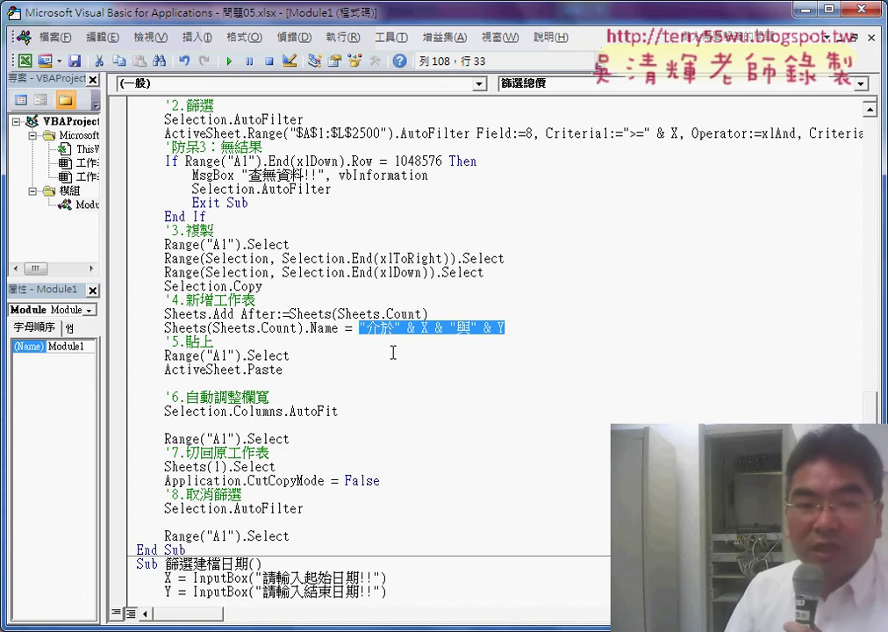
- Return to the top of the macro and select InputBox in the first prompt line
scroll(392, 353, up, 1)
scroll(392, 352, up, 1)
scroll(392, 353, up, 1)
scroll(393, 351, up, 2)
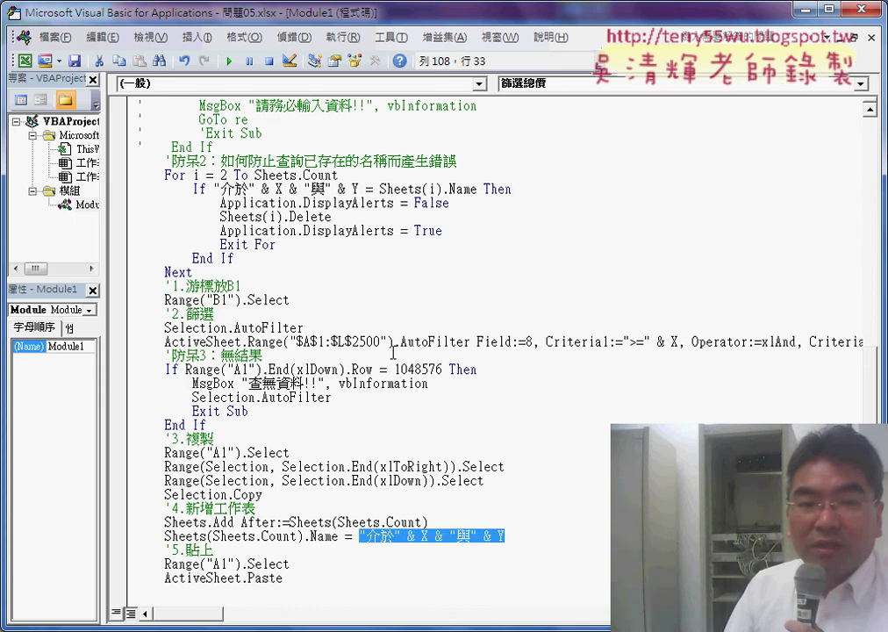
scroll(393, 353, up, 2)
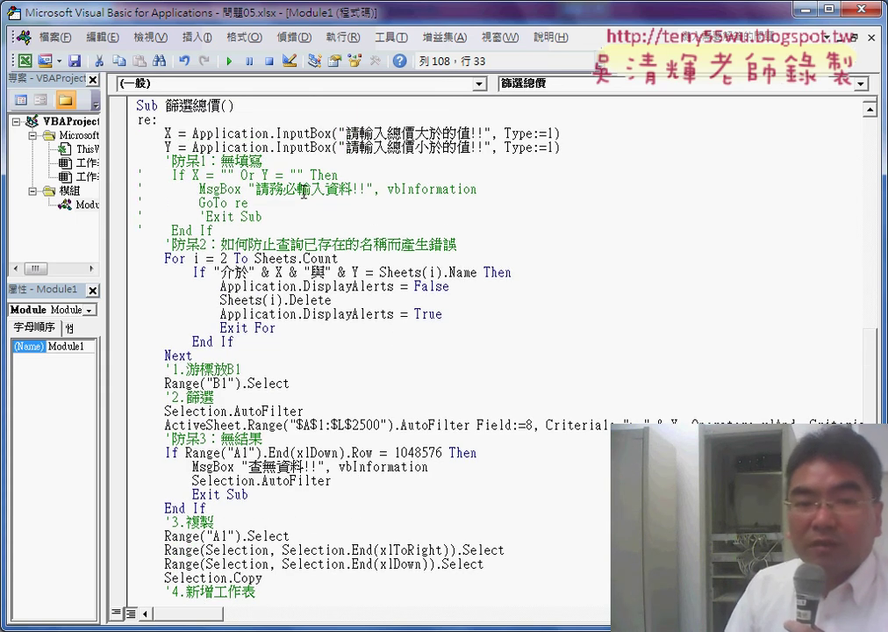
drag(277, 132, 325, 133)
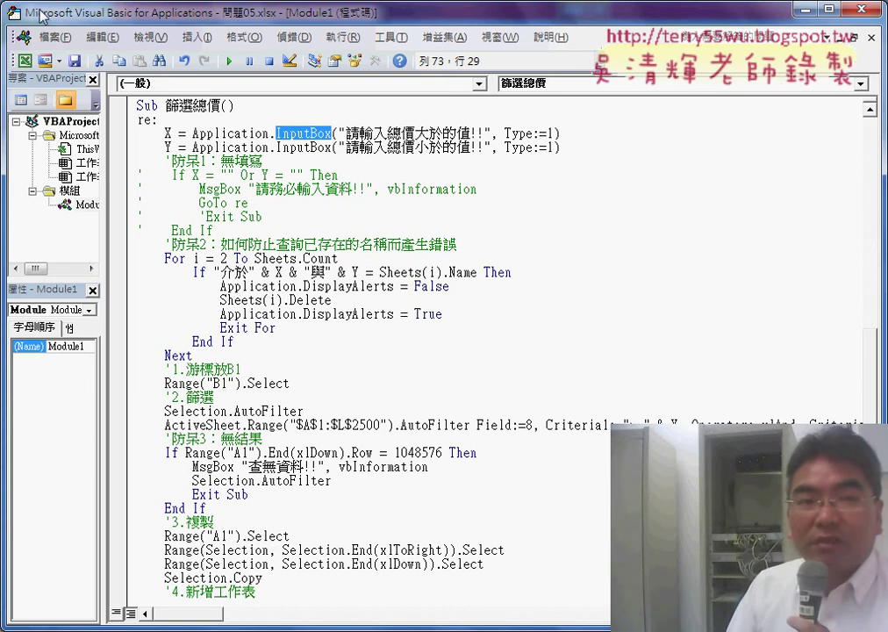
- Back in Excel, create a filtered sheet for a salesperson's name, then rerun 篩選總價
key(alt+F11)
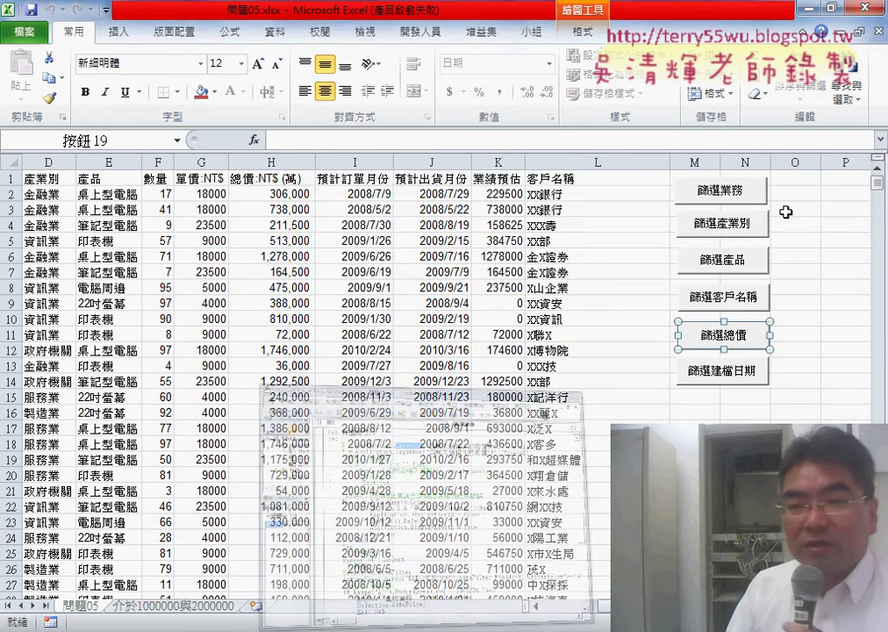
click(815, 227)
click(728, 190)
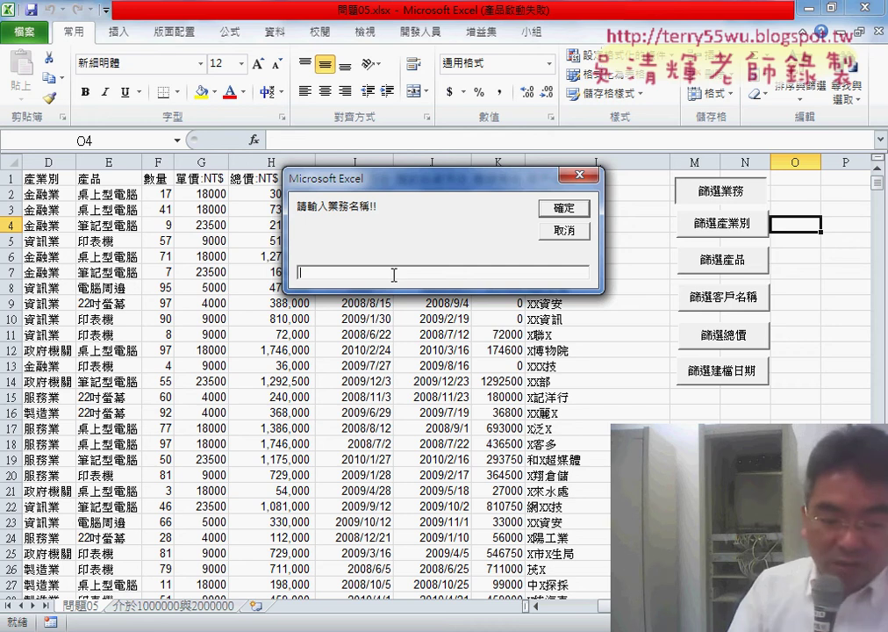
text(小)
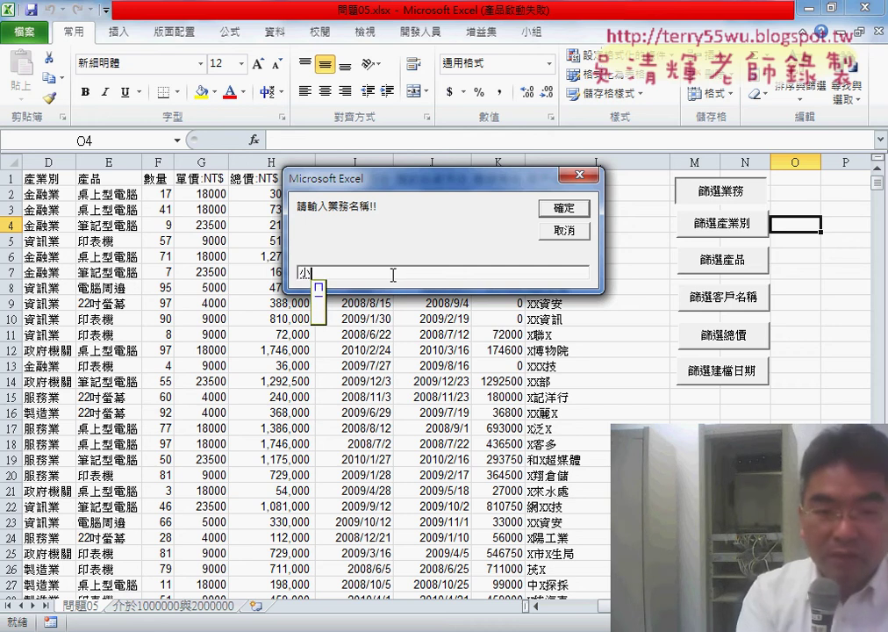
text(咪)
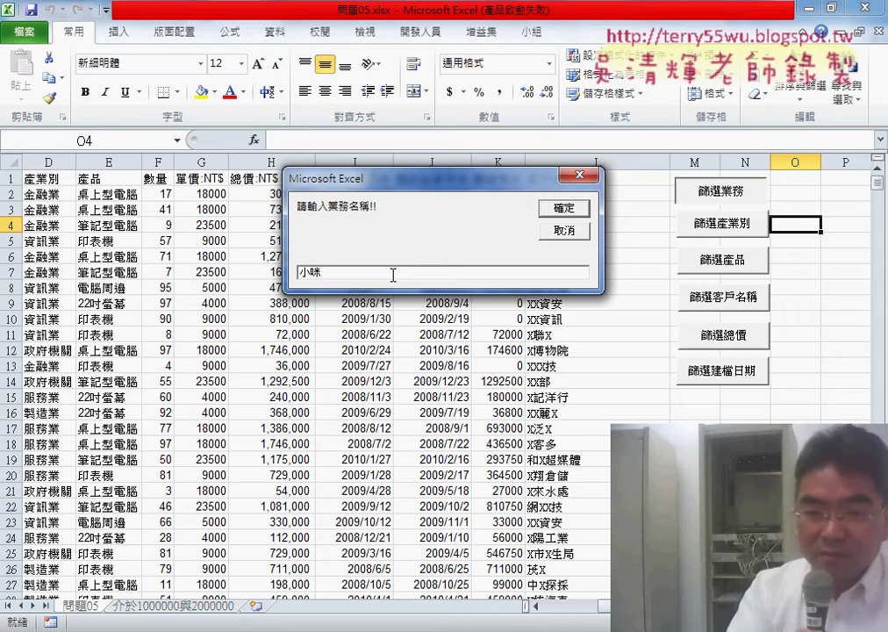
key(Return)
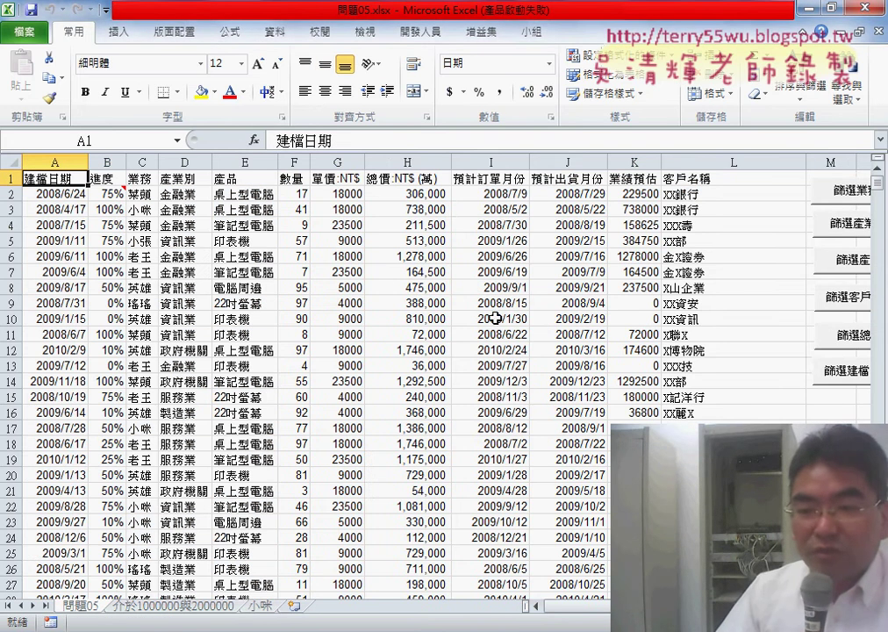
click(829, 337)
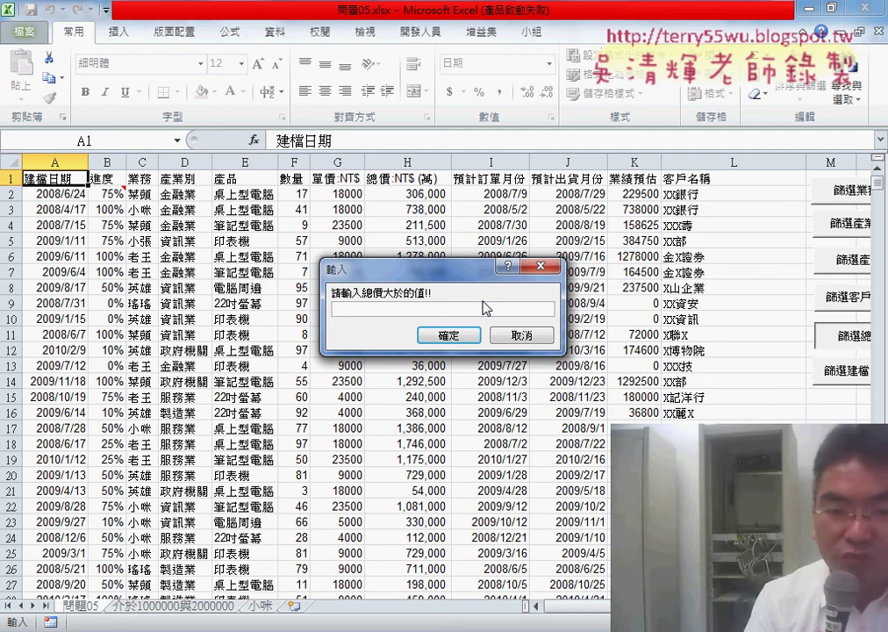
- Enter 一百萬 as the minimum total price, triggering the invalid-number error
text(--)
key(Down)
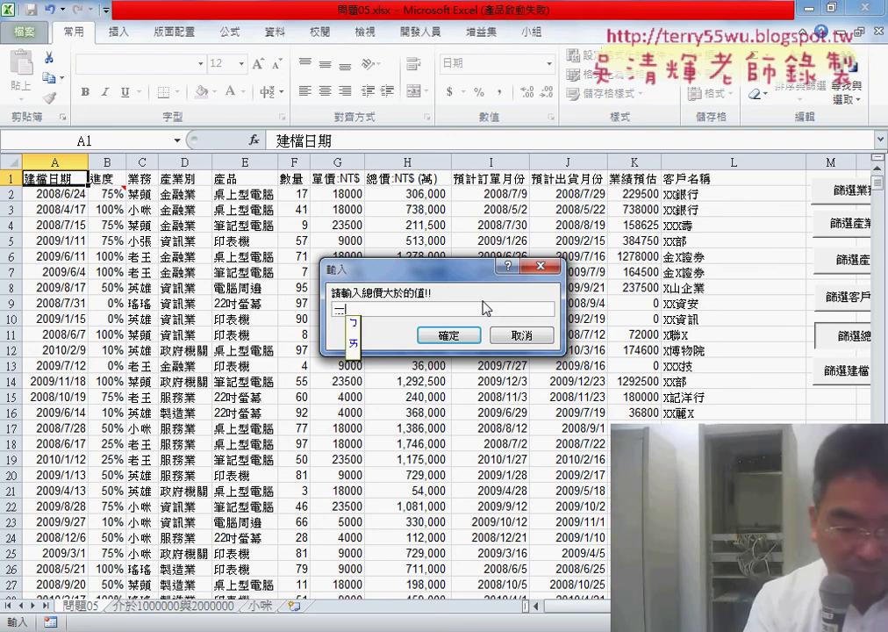
text(百)
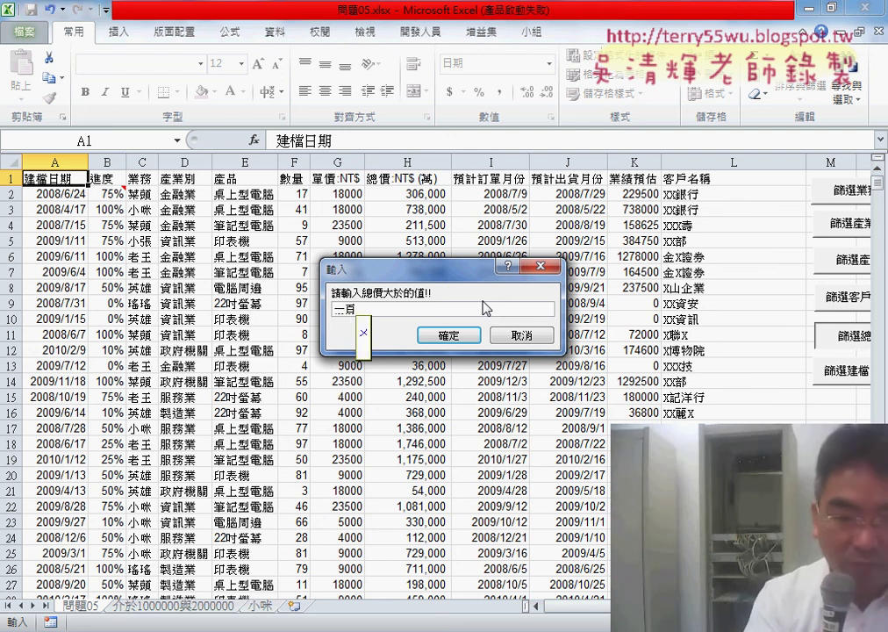
text(萬)
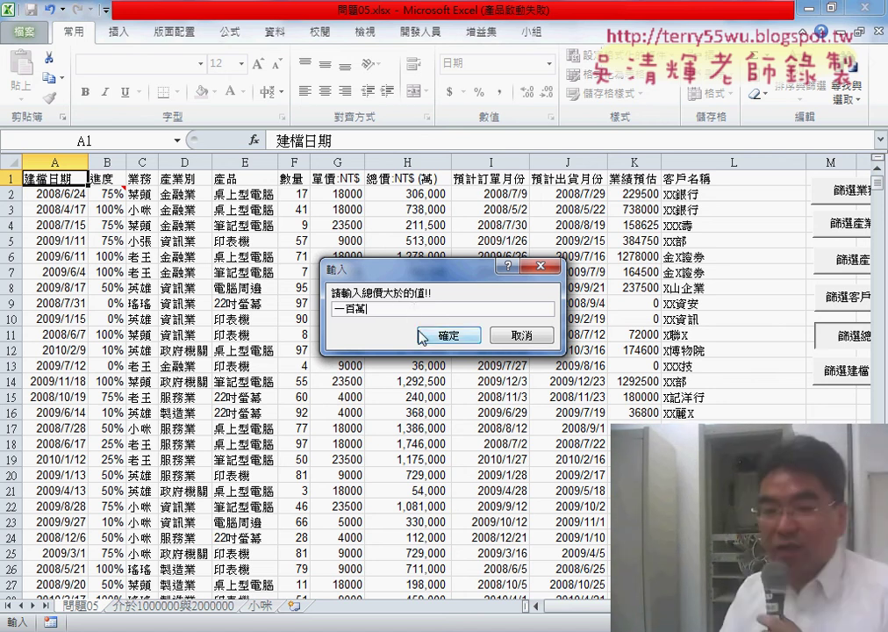
click(453, 342)
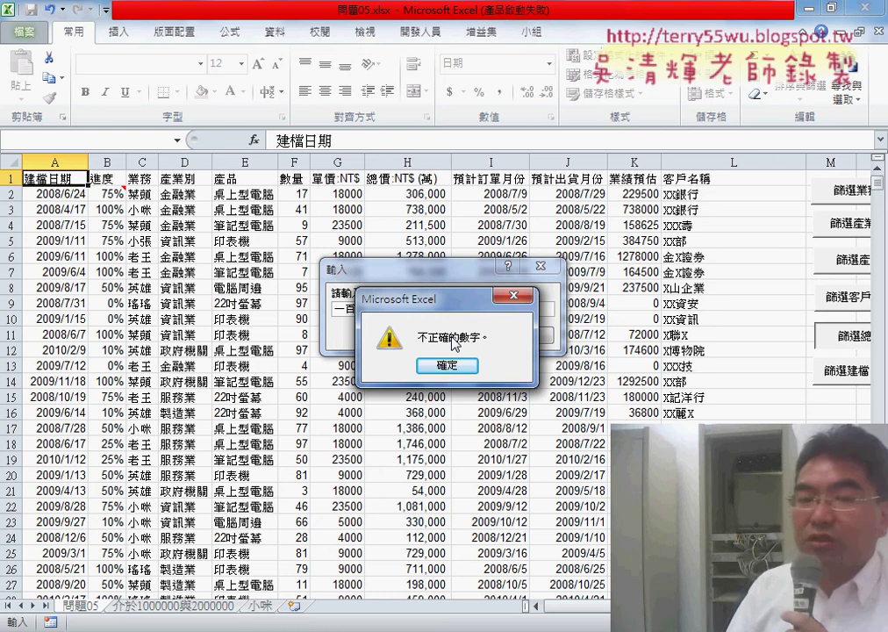
- Dismiss the error and enter 1000000 as the minimum total price
click(453, 366)
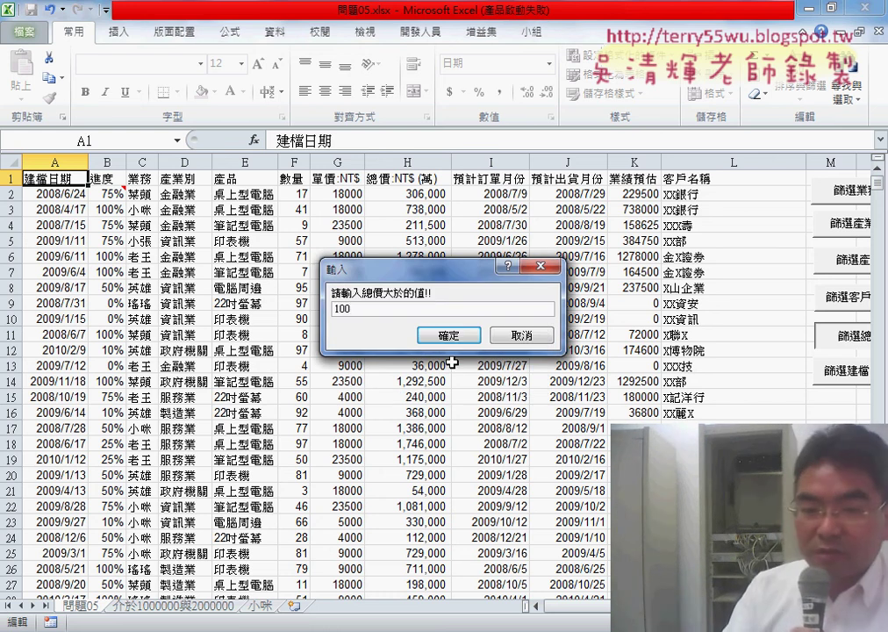
text(0000)
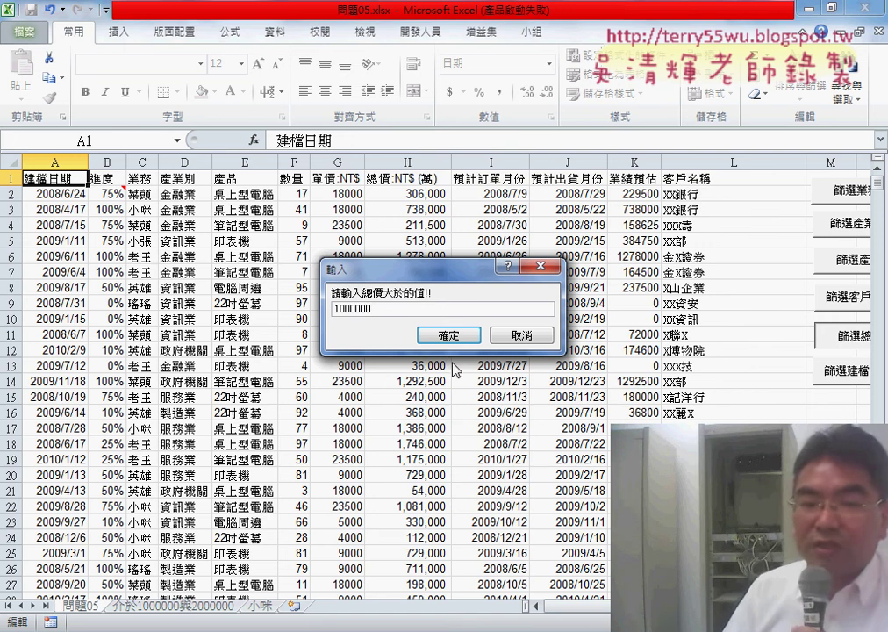
click(450, 335)
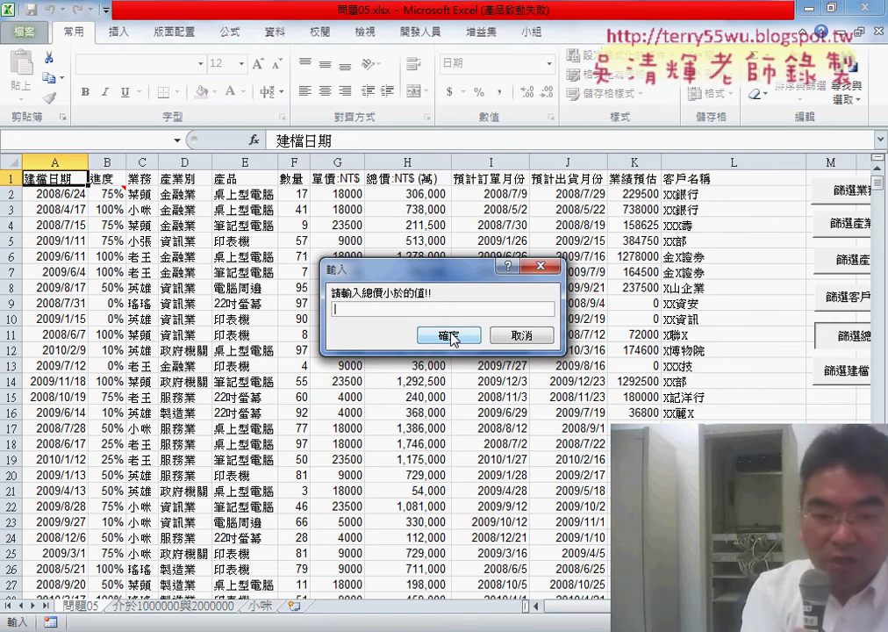
- Try AAA as the maximum, dismiss the rejection, then enter 2000000 to create the sheet
text(AAA)
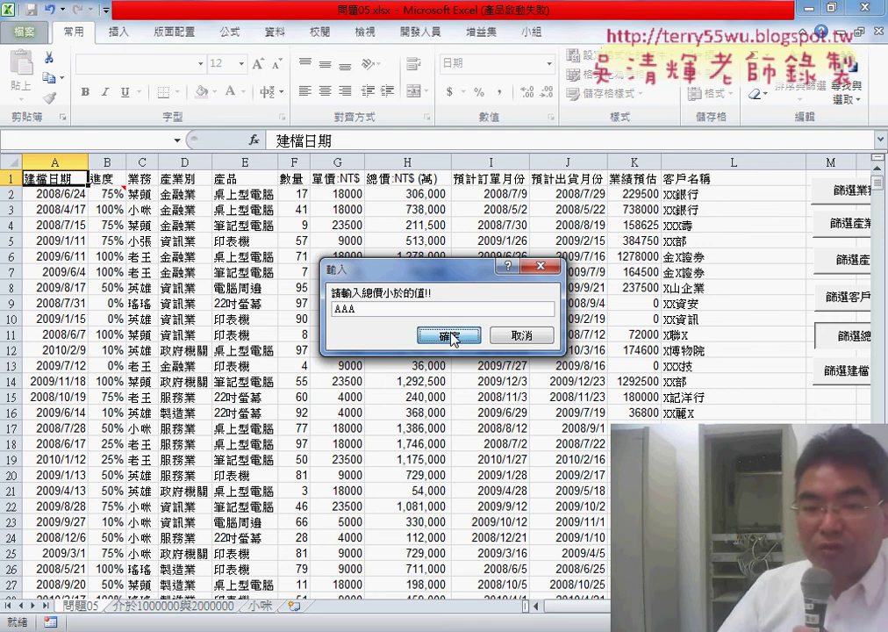
click(450, 336)
click(448, 364)
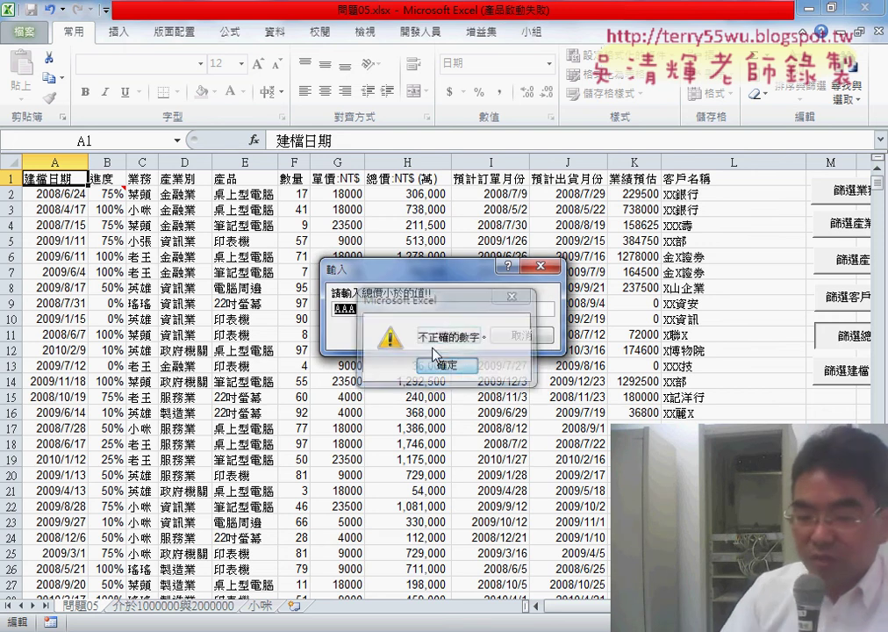
text(200)
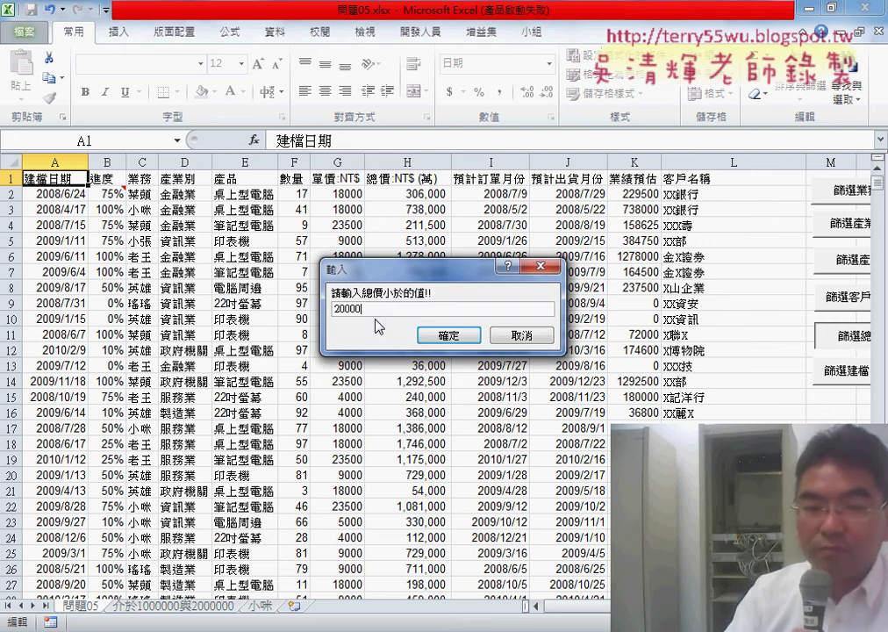
text(00)
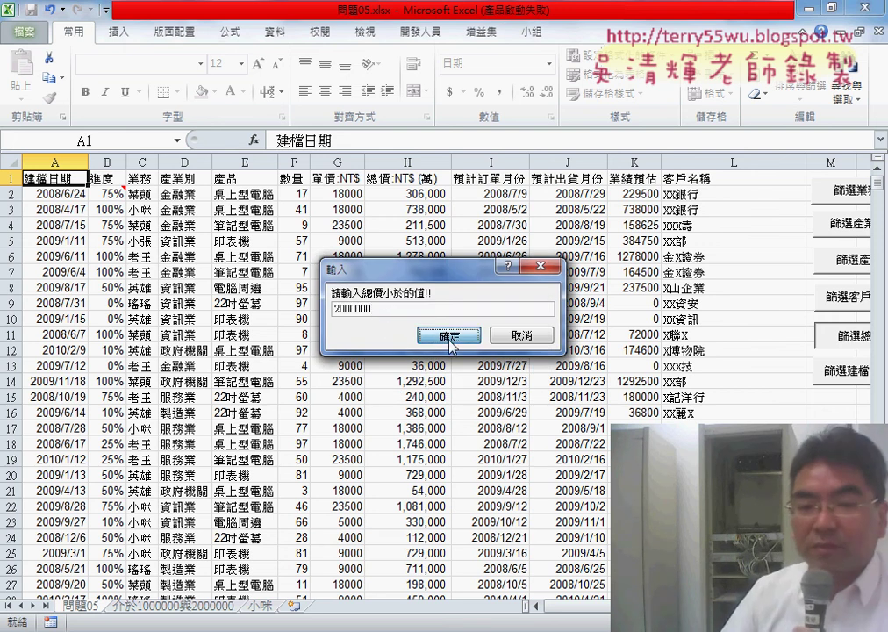
click(450, 337)
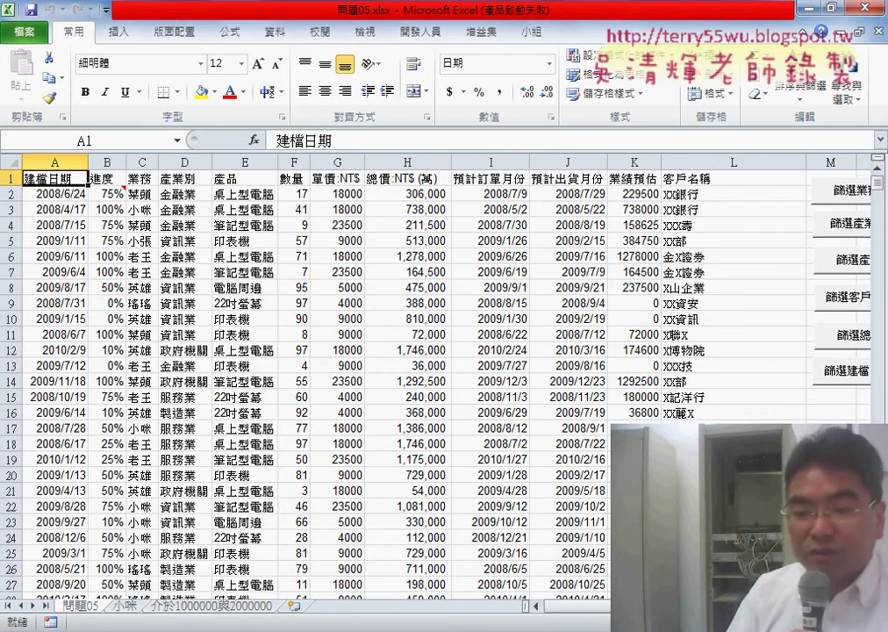
scroll(733, 365, right, 2)
- Open the 篩選總價 macro code through 指定巨集 and 編輯
right_click(725, 334)
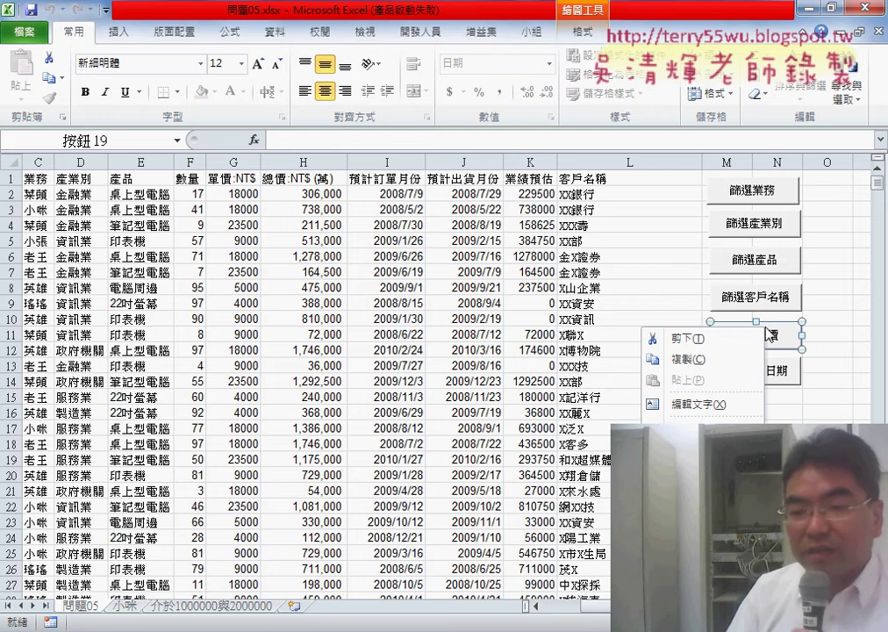
click(693, 474)
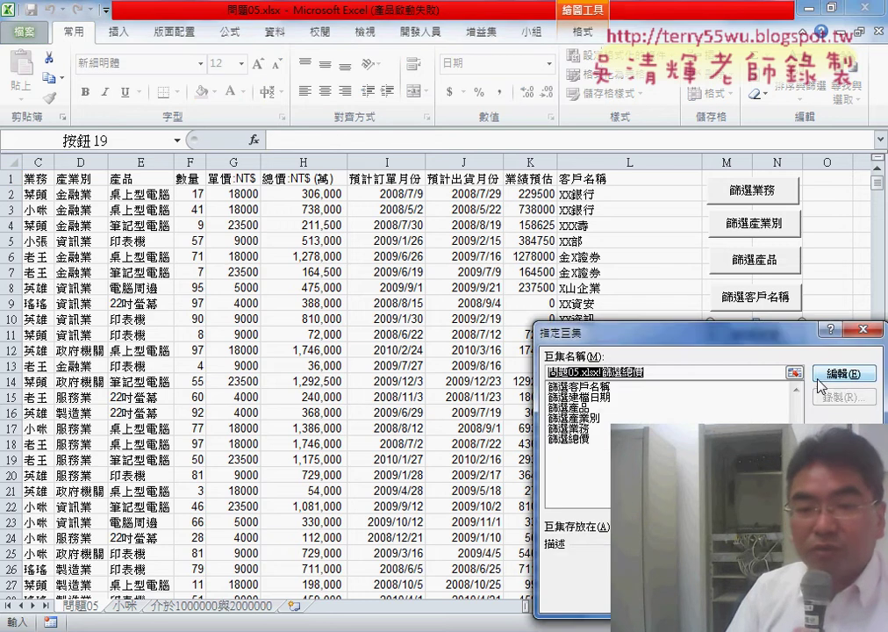
click(849, 372)
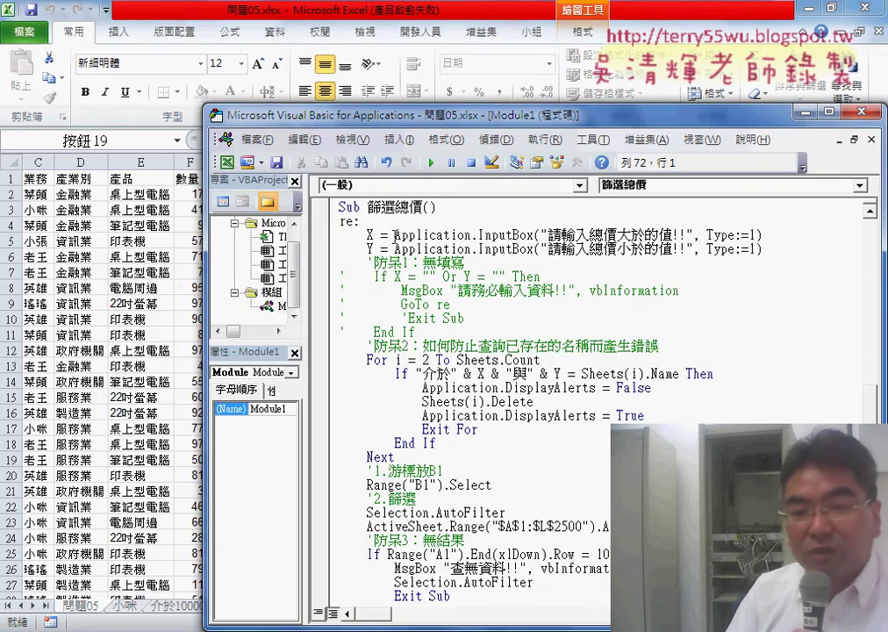
- Annotate Application. and Type:=1 on the X InputBox line, then reposition the editor window
drag(395, 235, 452, 235)
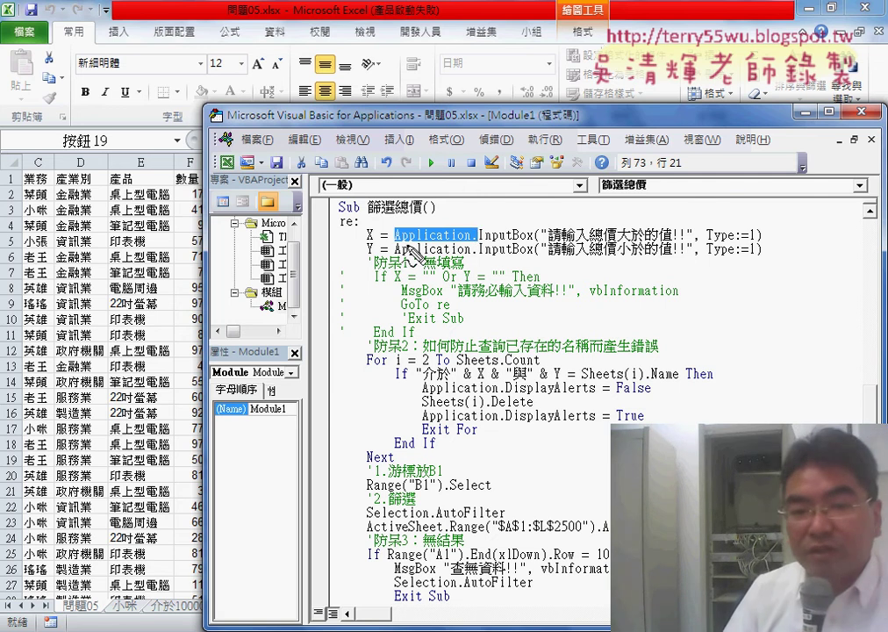
drag(395, 242, 478, 242)
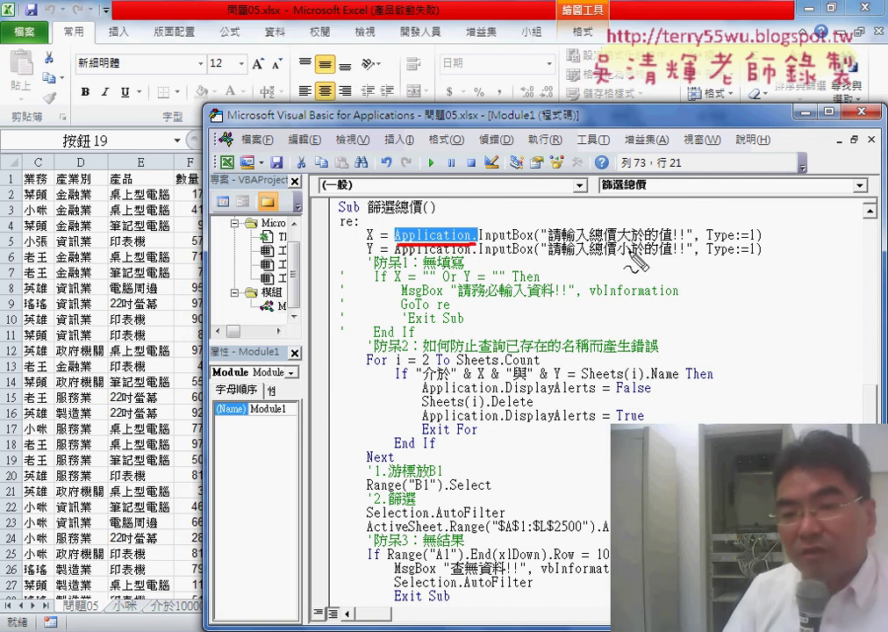
drag(694, 243, 751, 243)
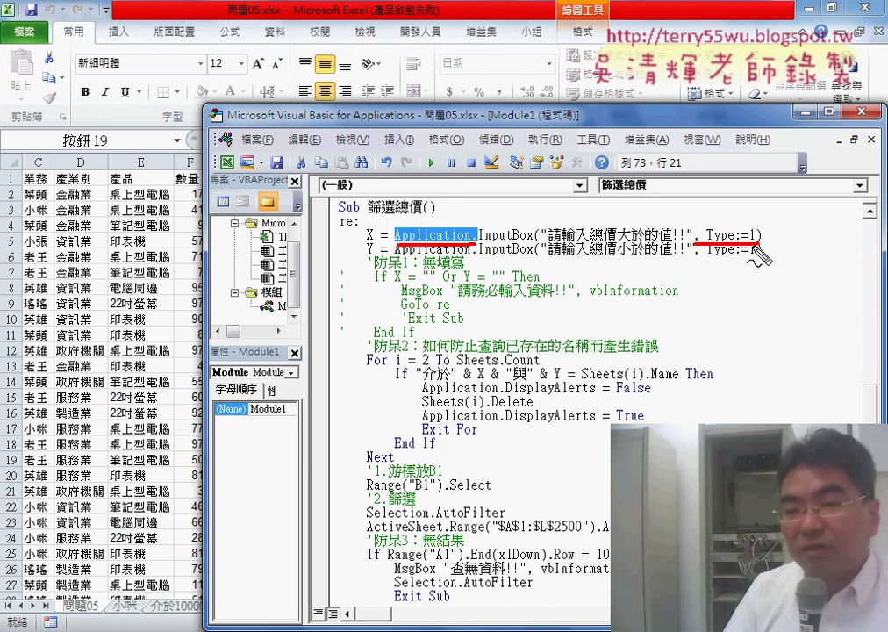
drag(753, 226, 752, 244)
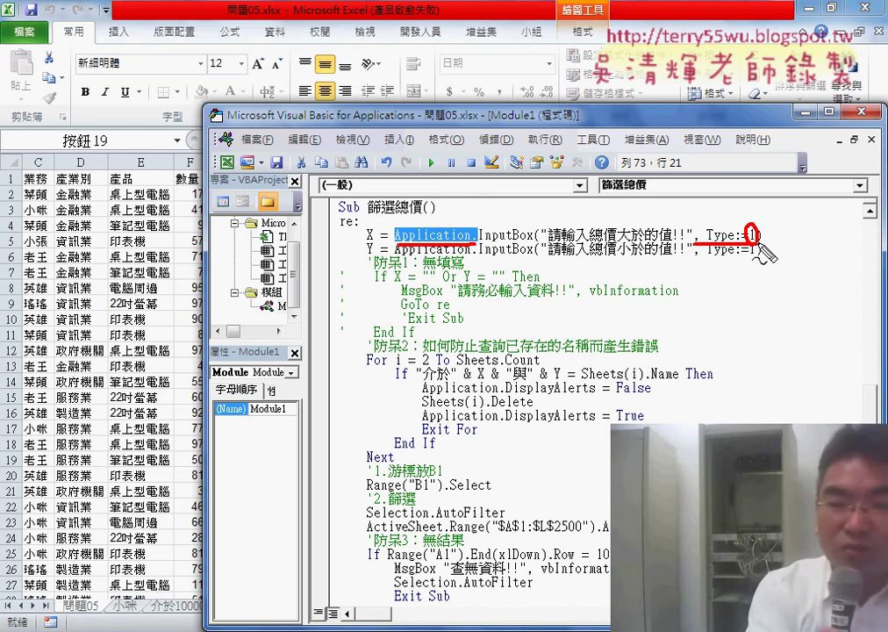
key(Escape)
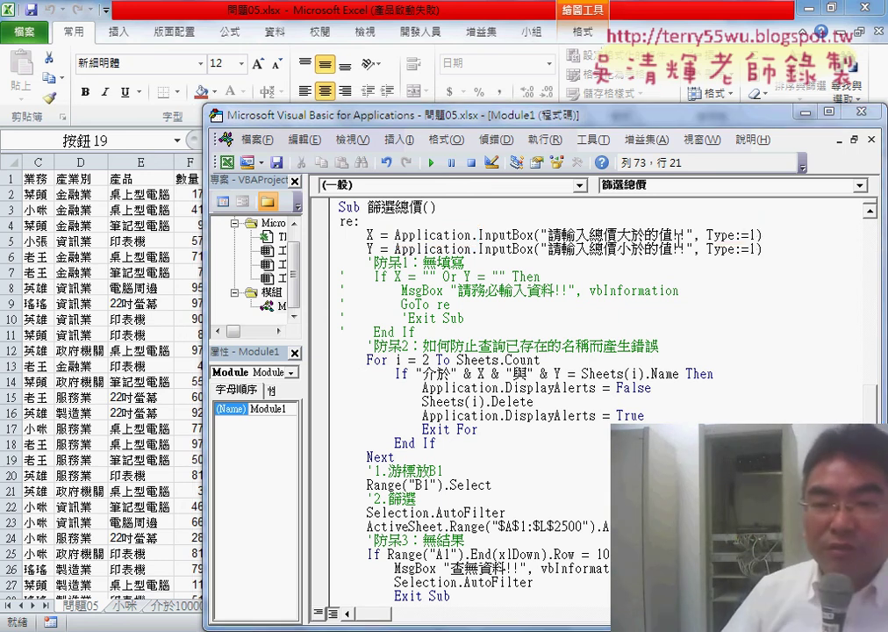
drag(623, 126, 509, 75)
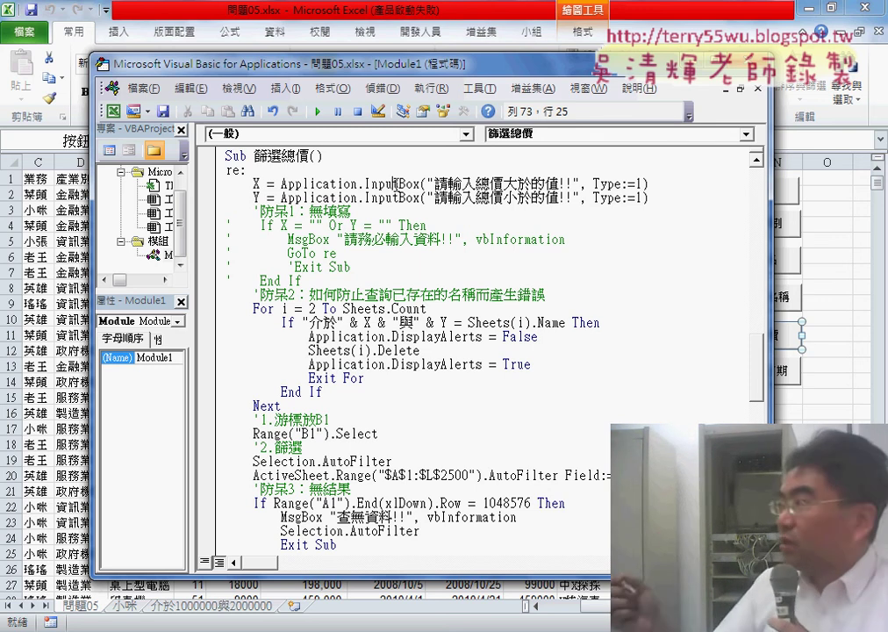
- Open Excel Help for InputBox and find the Type argument's description
double_click(395, 184)
key(F1)
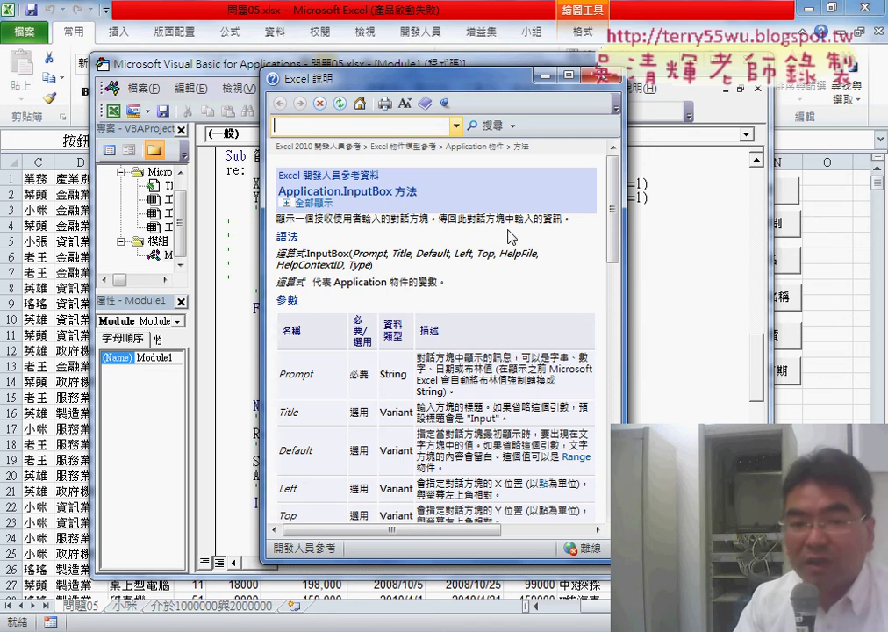
drag(617, 237, 617, 307)
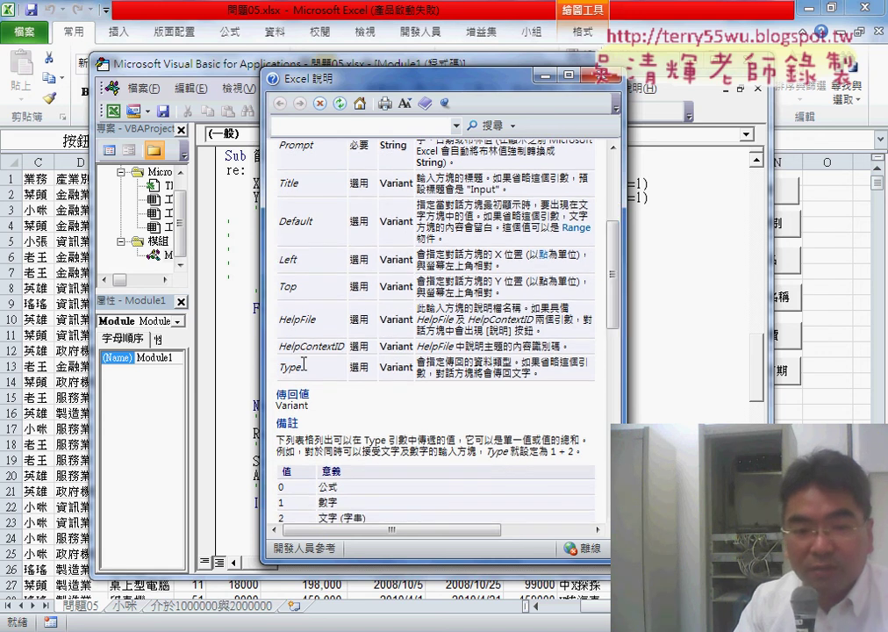
drag(364, 381, 545, 379)
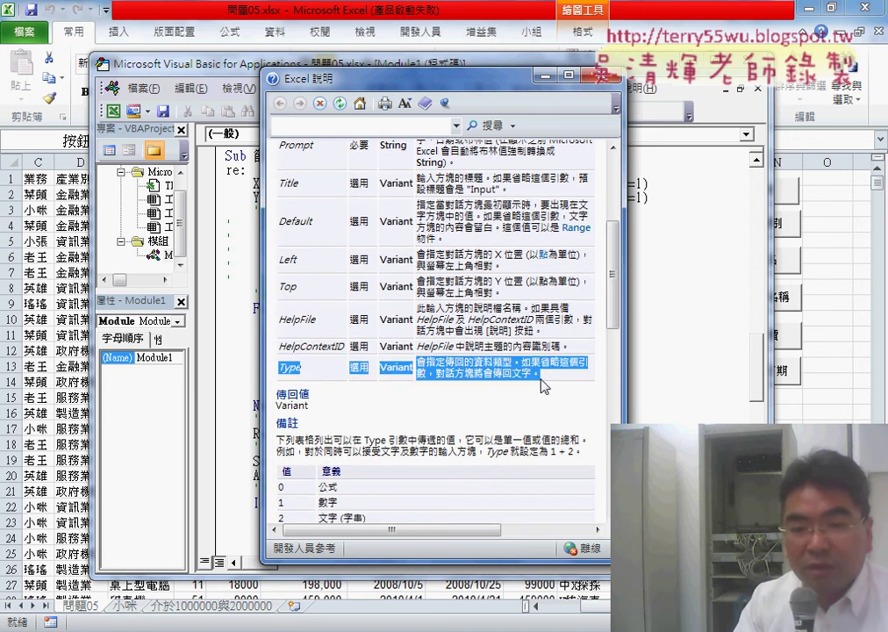
- Mark the Type values 1 數字, 2 文字, 4 邏輯值, 8 cell reference and 64 陣列值
scroll(612, 303, down, 4)
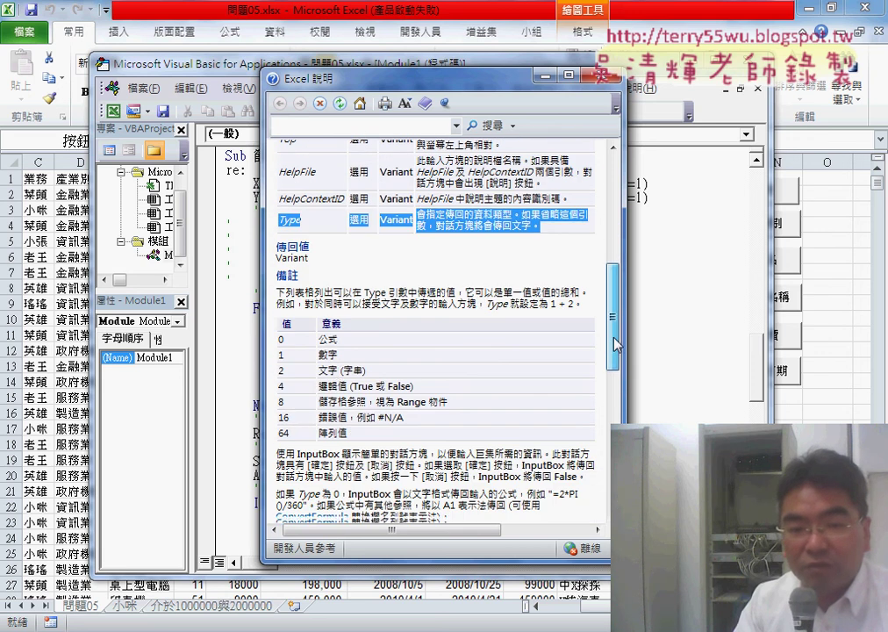
drag(349, 360, 283, 364)
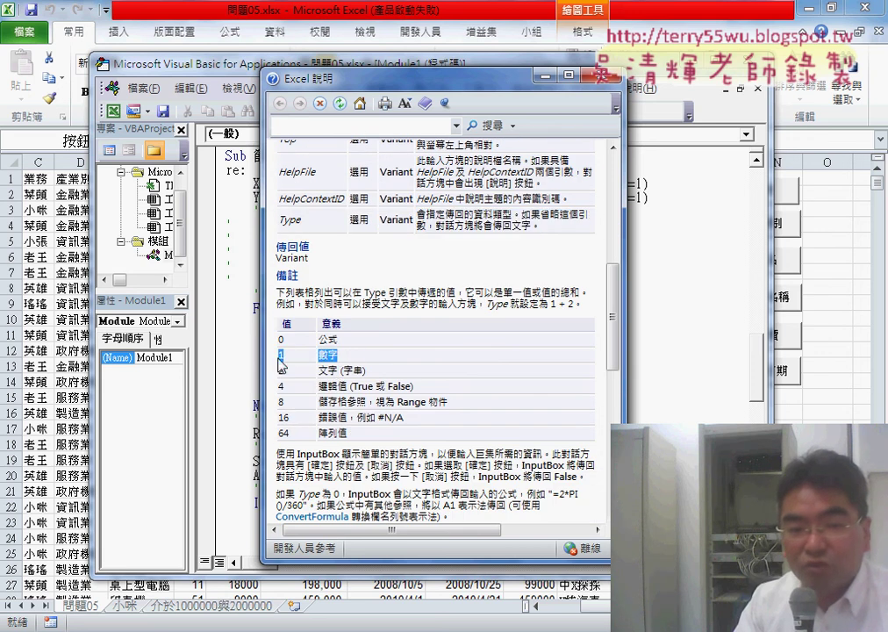
drag(381, 373, 332, 379)
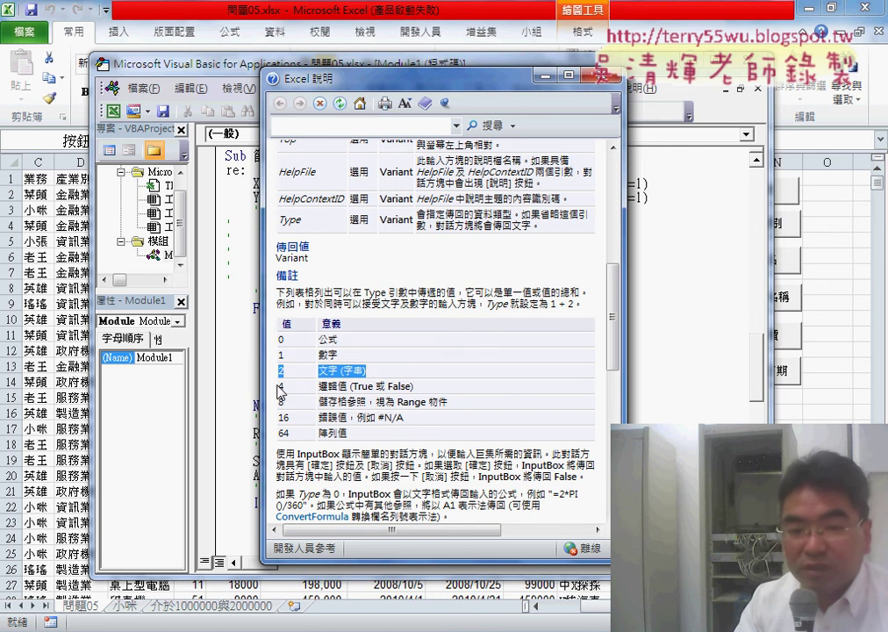
click(375, 385)
triple_click(403, 387)
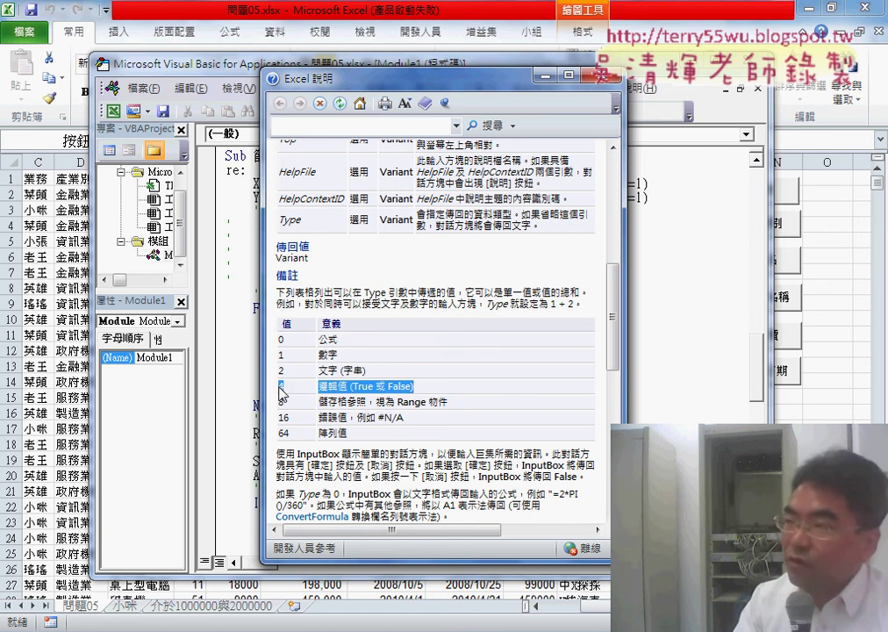
drag(282, 387, 309, 397)
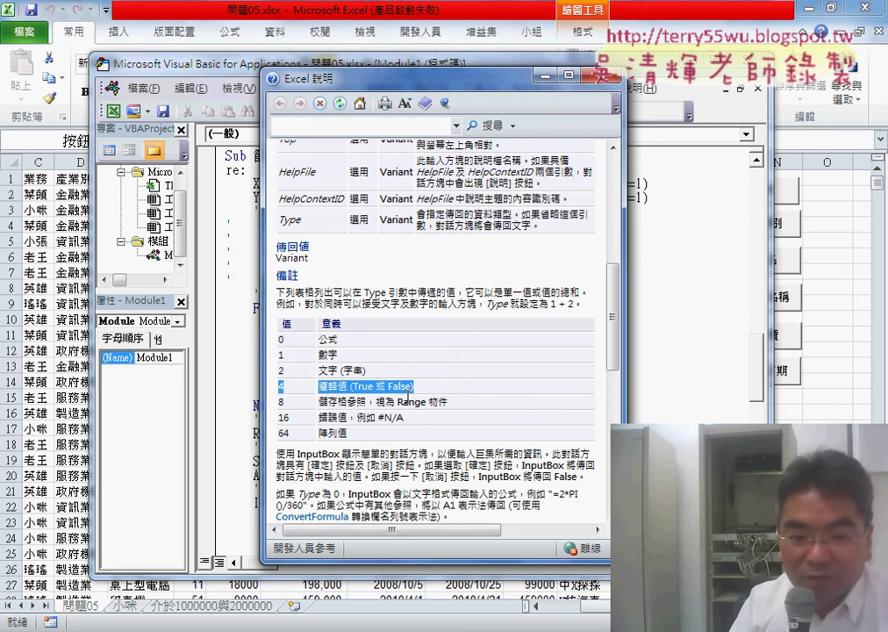
drag(318, 401, 450, 402)
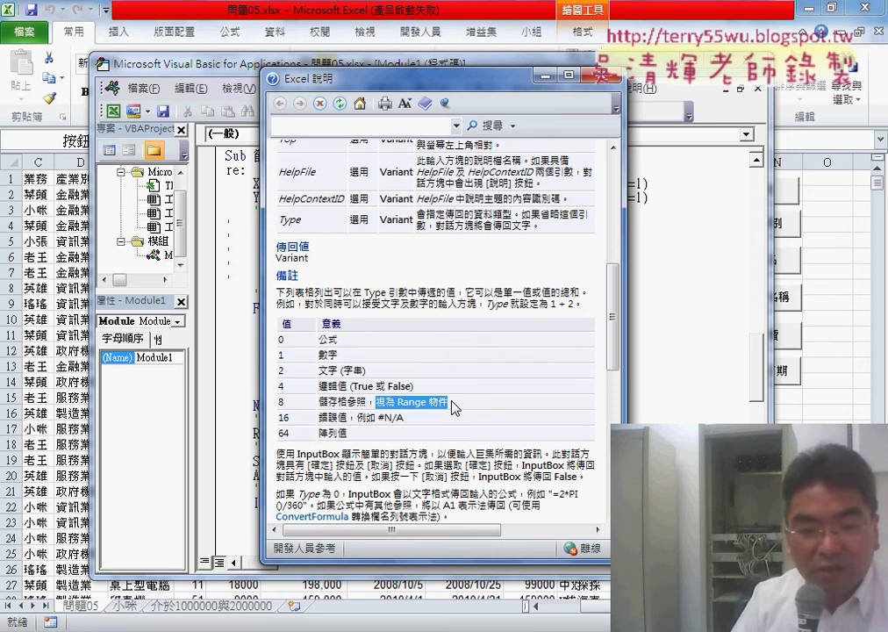
drag(349, 433, 299, 437)
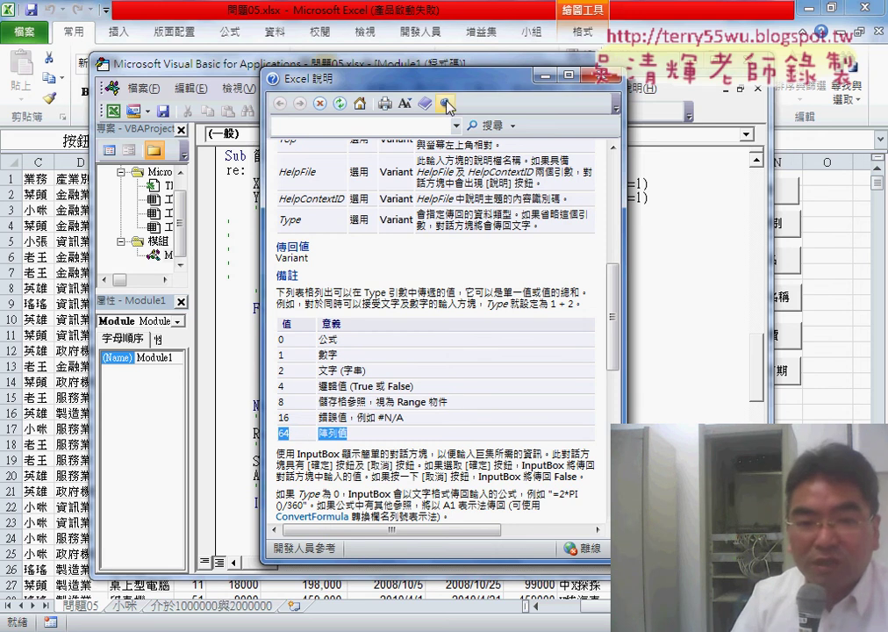
- Expand every definition with 全部顯示 and scroll down through the example code
scroll(513, 272, up, 5)
scroll(514, 272, up, 4)
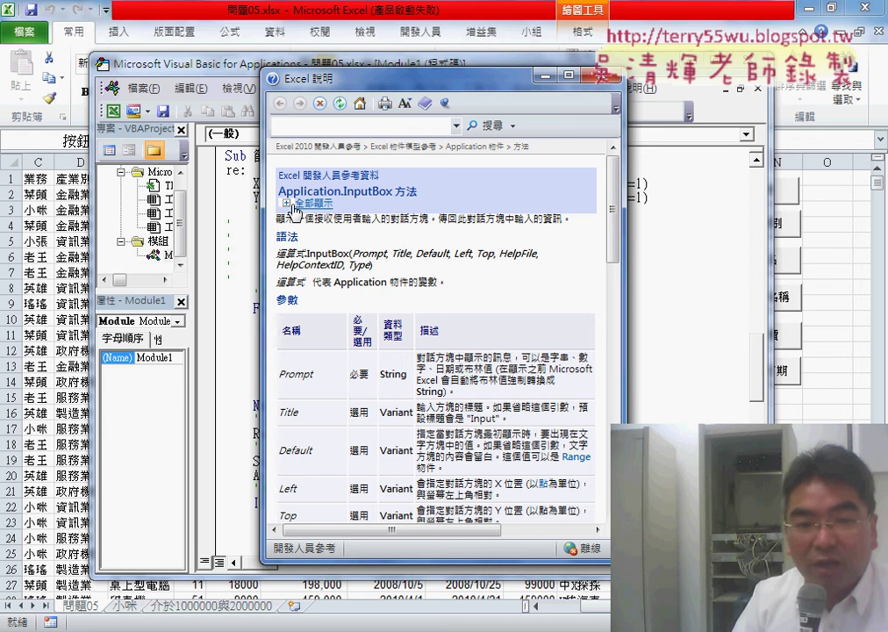
click(293, 207)
scroll(351, 259, down, 1)
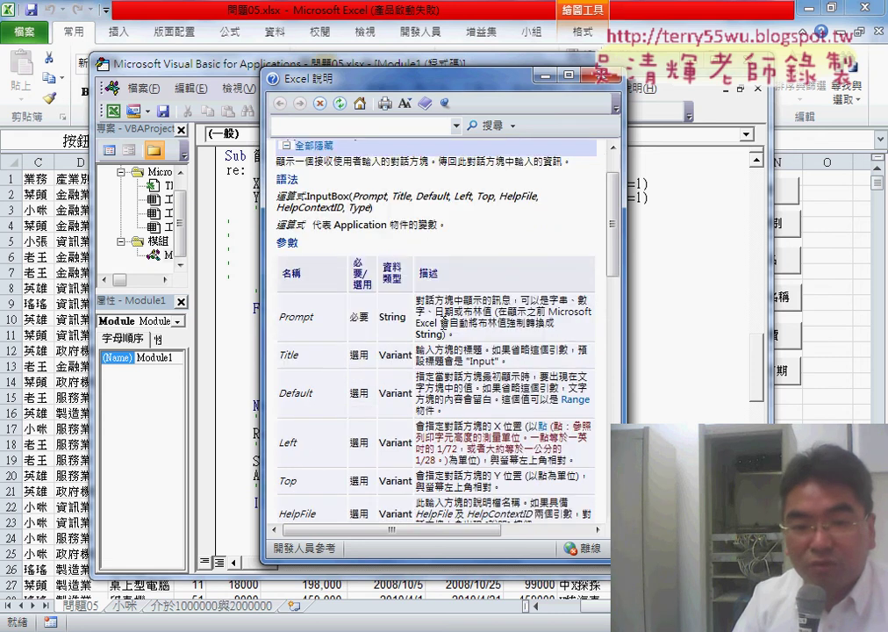
scroll(351, 263, down, 2)
scroll(450, 349, down, 1)
scroll(451, 350, down, 1)
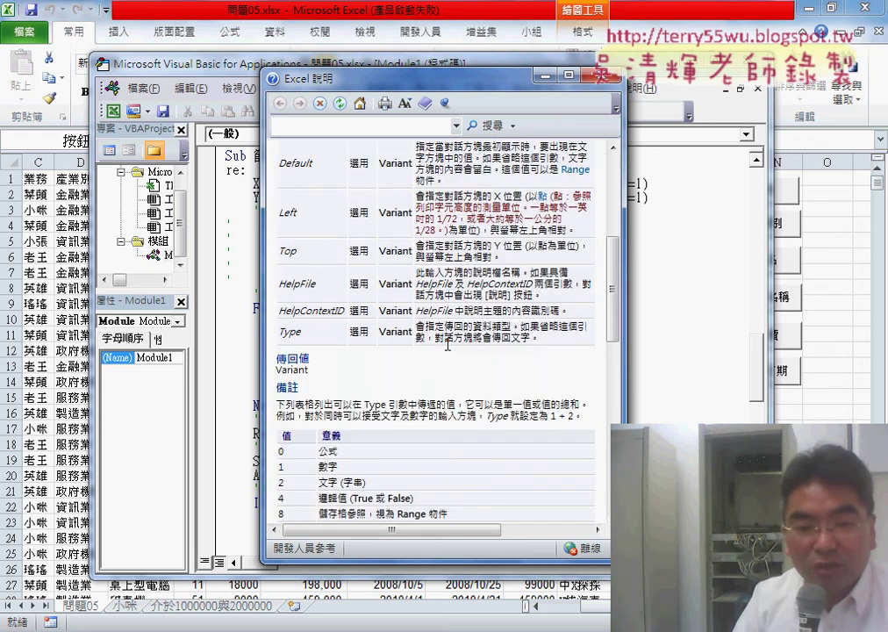
scroll(450, 349, down, 3)
scroll(450, 349, down, 2)
scroll(450, 349, down, 3)
scroll(450, 349, down, 1)
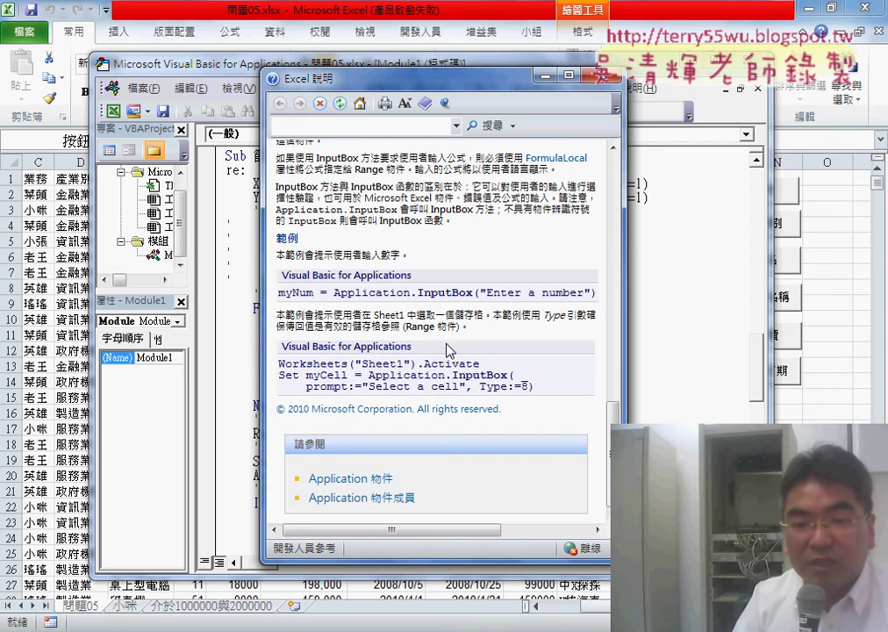
- Close Help and review the 篩選建檔日期 code, highlighting Type:=1 and 建檔日 in its name
click(618, 80)
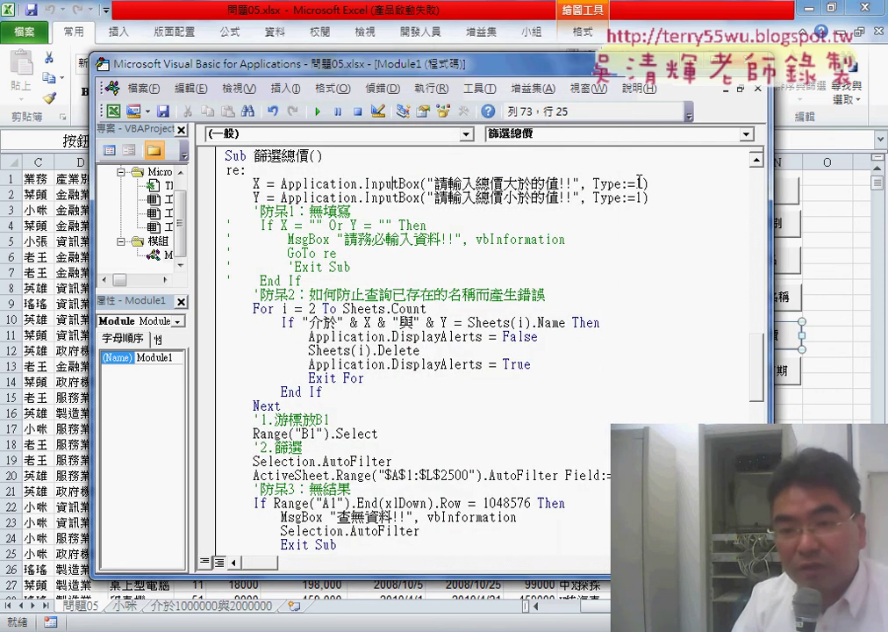
drag(644, 183, 593, 183)
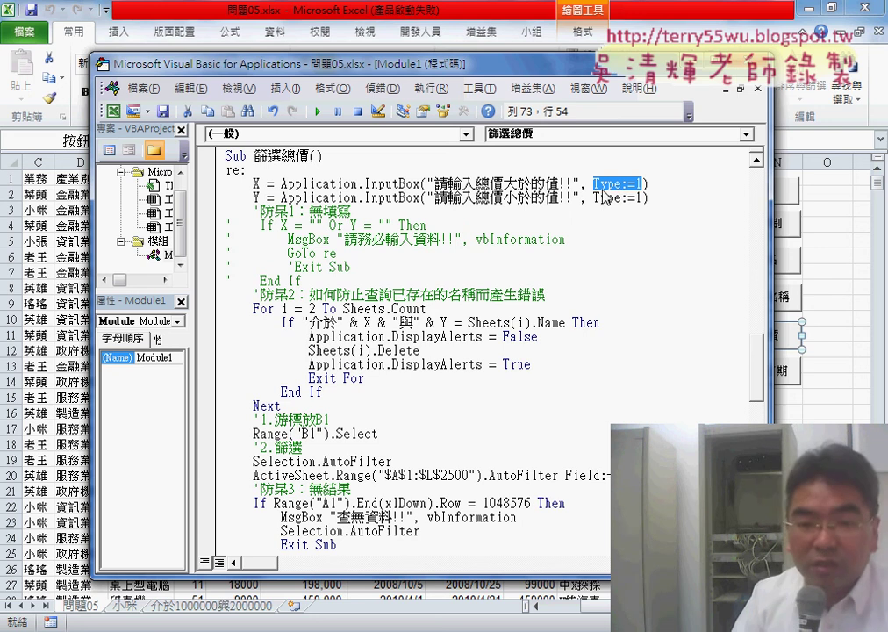
scroll(587, 311, down, 1)
scroll(587, 314, down, 2)
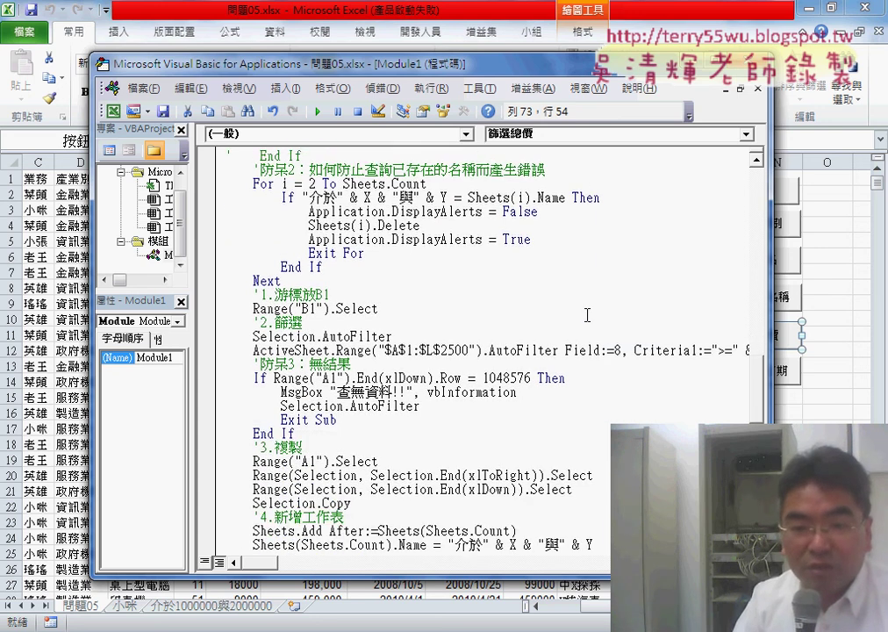
scroll(587, 314, down, 2)
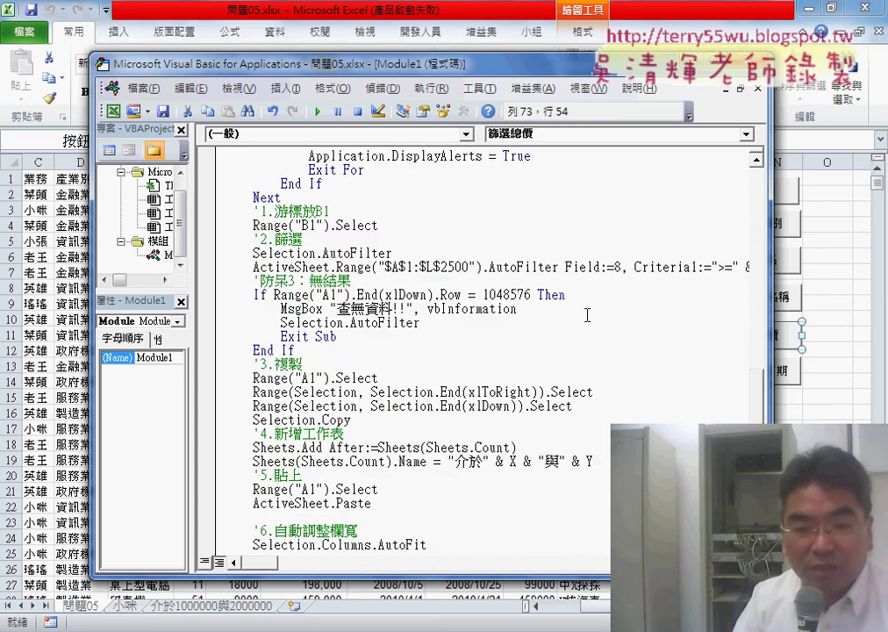
scroll(587, 314, down, 3)
scroll(587, 314, down, 3)
scroll(587, 314, down, 2)
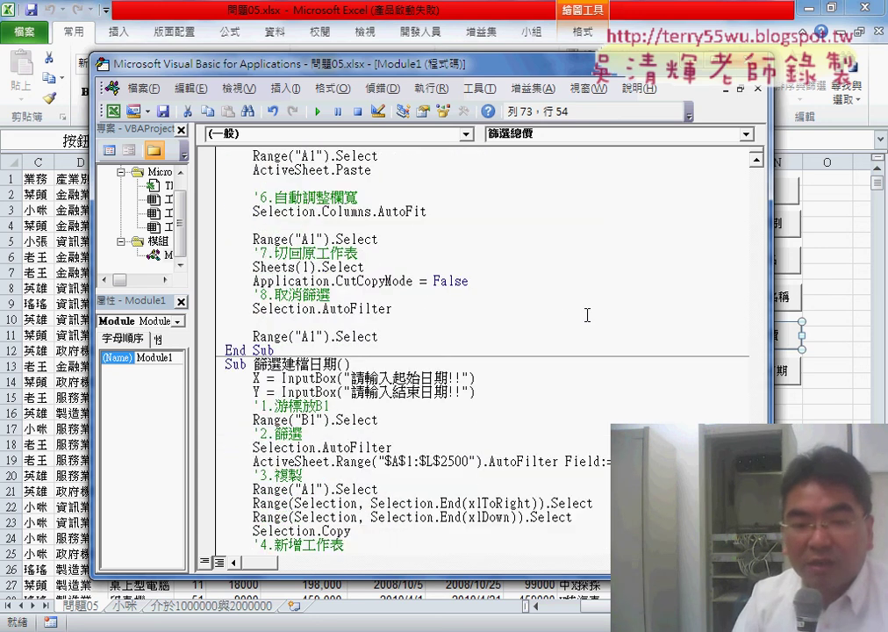
scroll(587, 314, down, 1)
scroll(587, 314, down, 2)
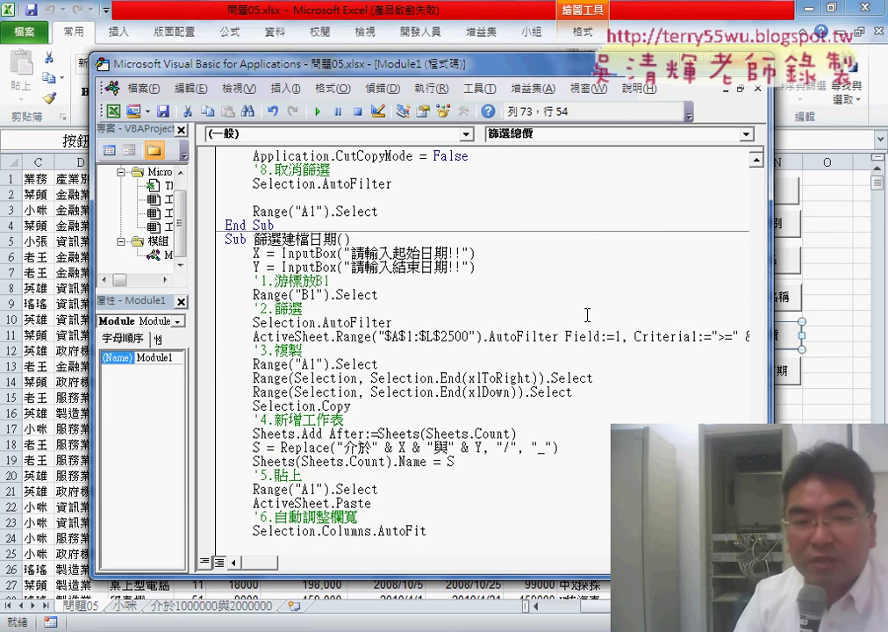
scroll(587, 314, down, 1)
drag(281, 198, 323, 198)
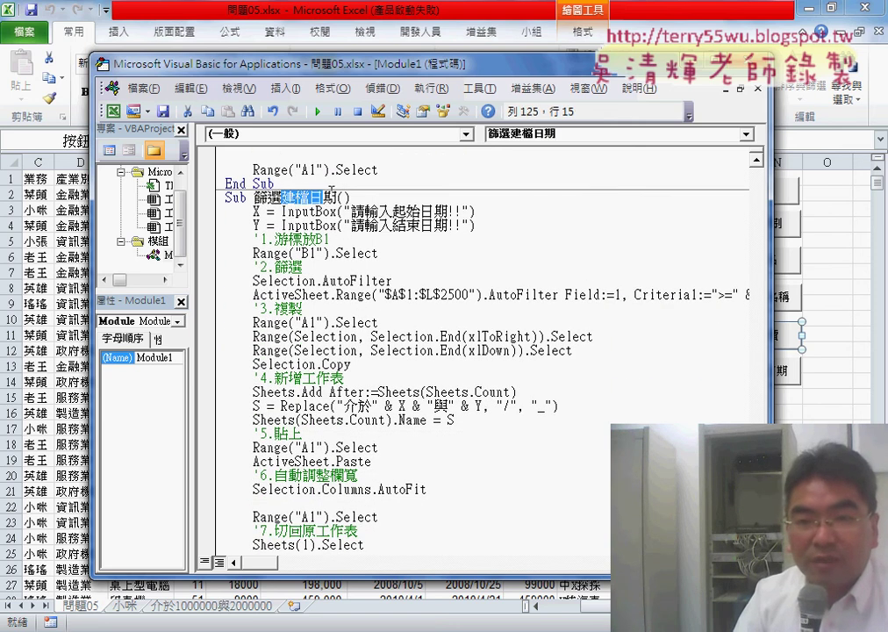
- Return to the worksheet and select the 建檔日期 column
click(759, 64)
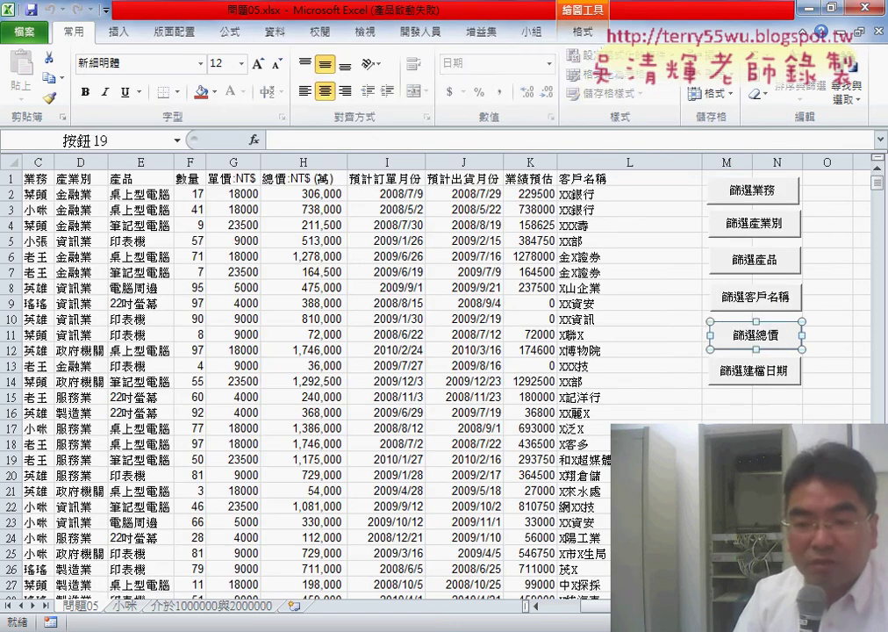
scroll(87, 200, left, 2)
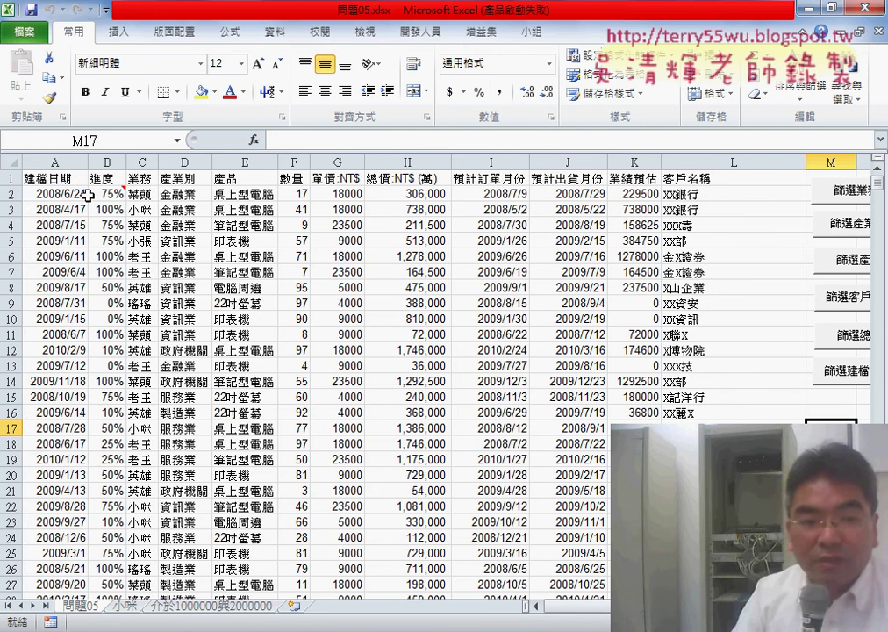
click(63, 160)
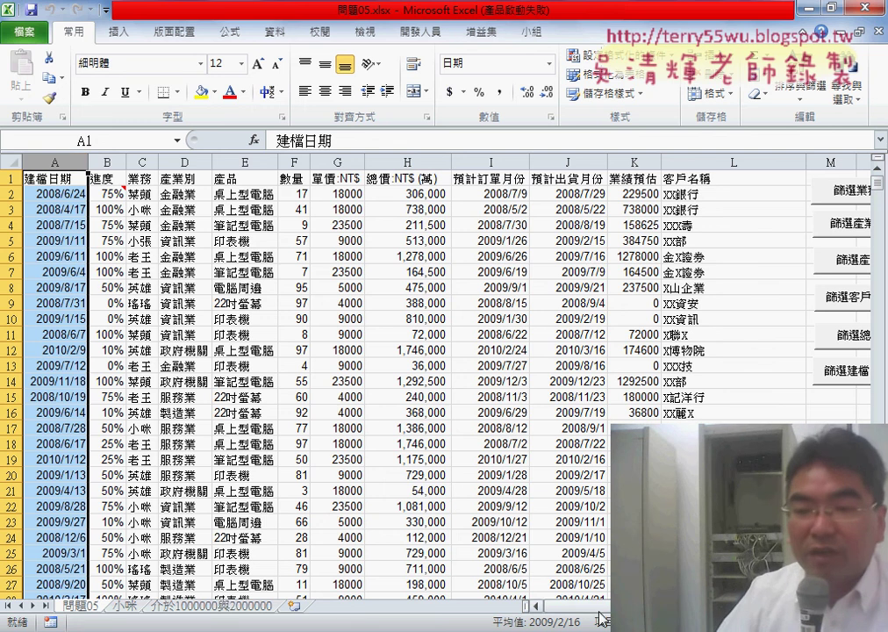
scroll(438, 377, right, 2)
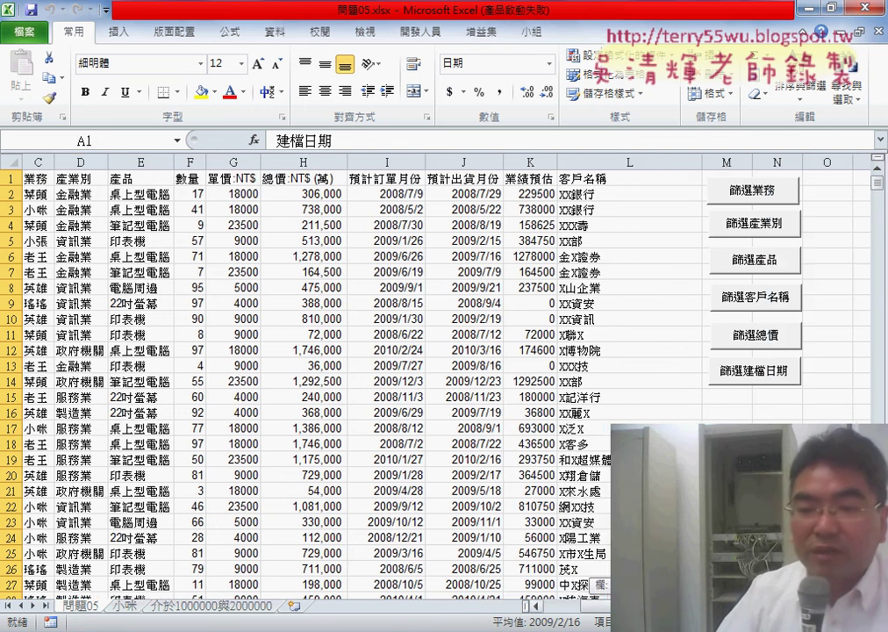
- Run the 篩選建檔日期 macro with start date 2008/1/1 and end date 2008/12/31
click(742, 379)
text(2008/1/1)
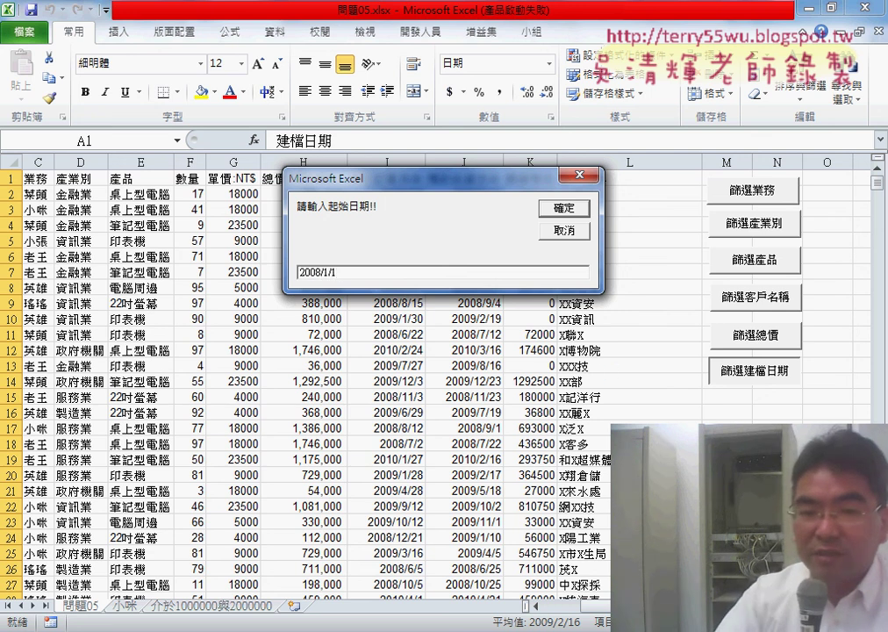
key(Return)
text(2008/1)
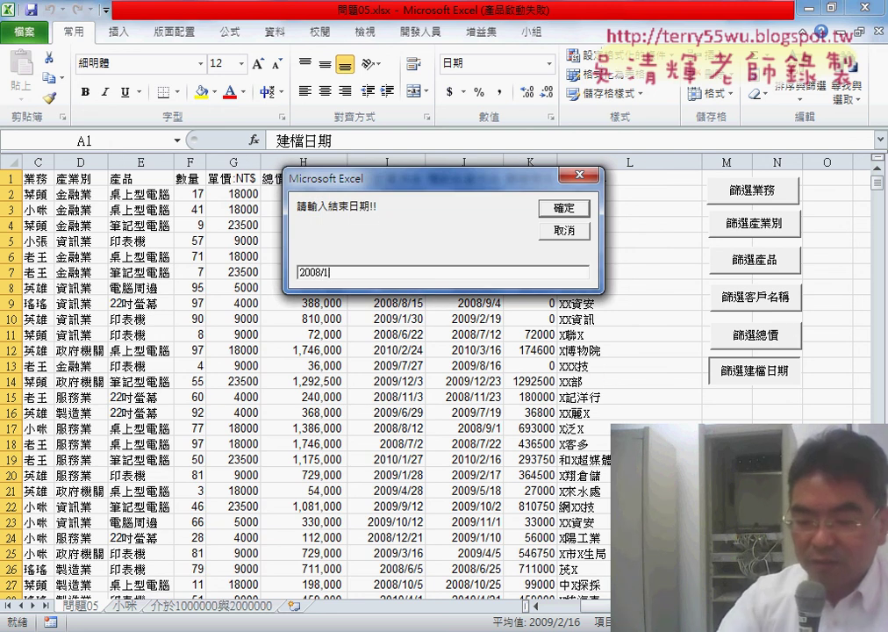
text(2/3)
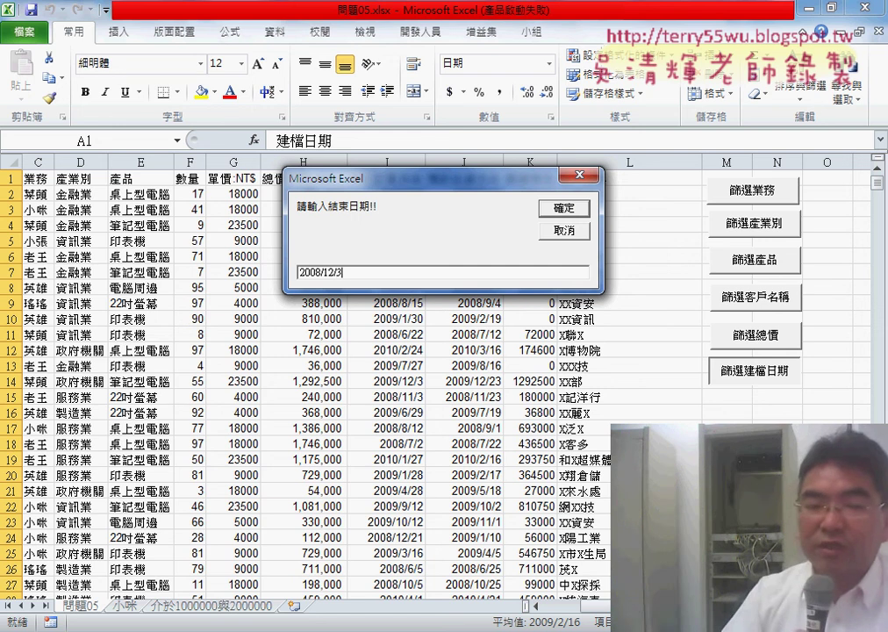
text(1)
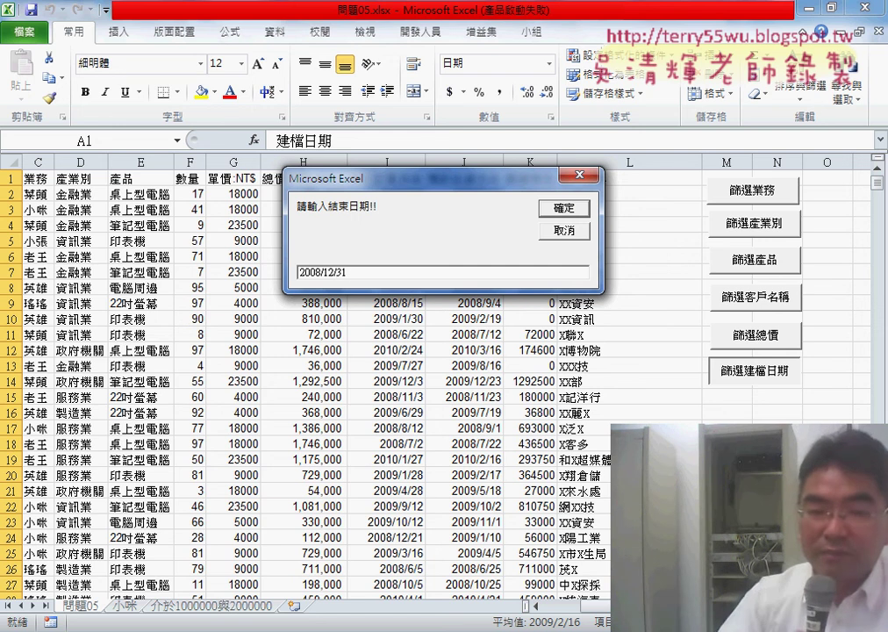
key(Return)
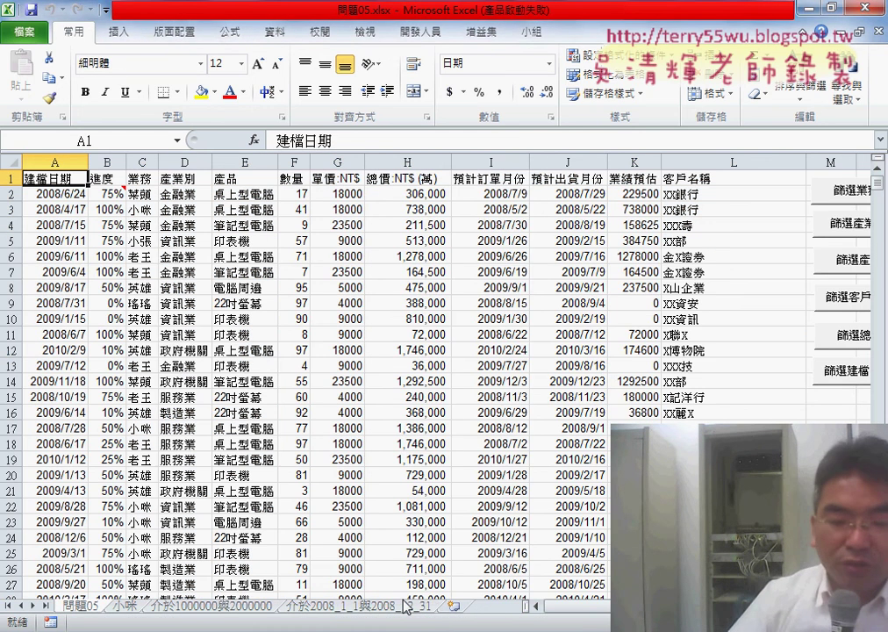
- Show the 介於2008_1_1與2008_12_31 sheet and point out the underscores replacing slashes in its name
click(407, 606)
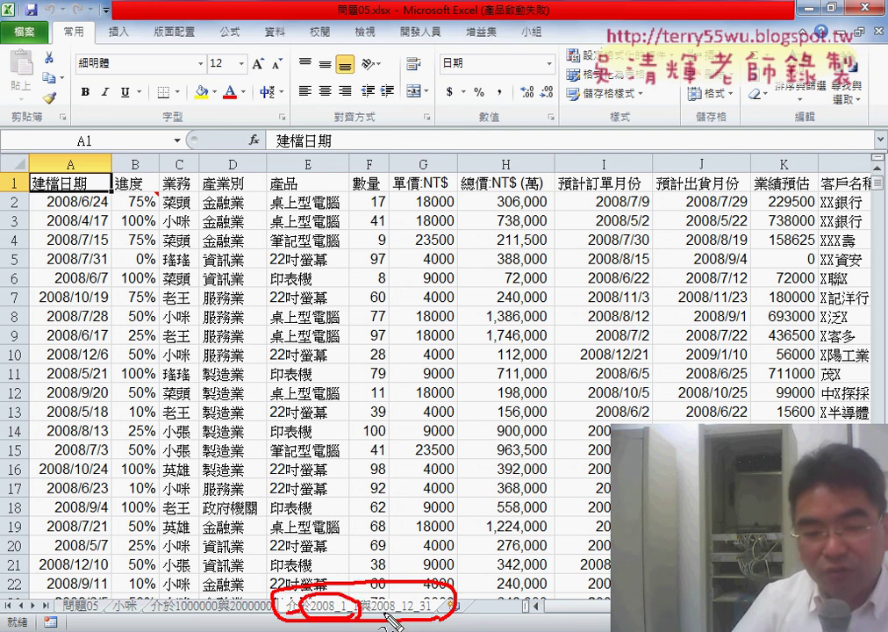
drag(391, 620, 422, 624)
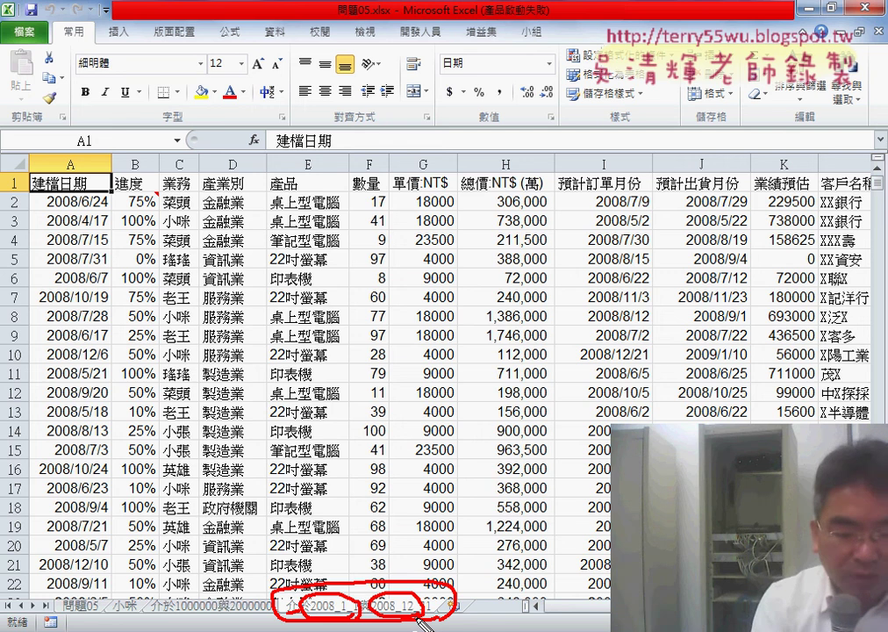
key(Escape)
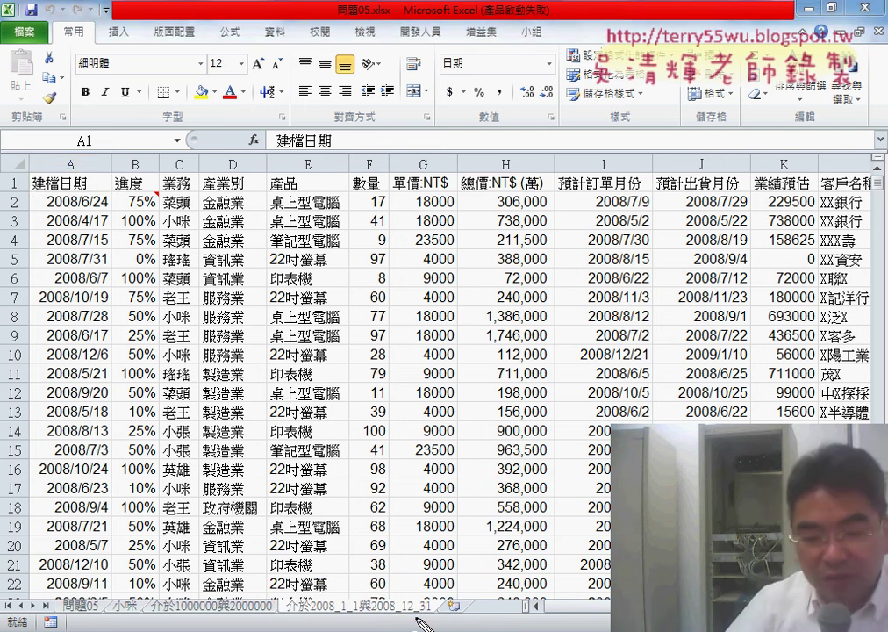
mouse_move(344, 595)
mouse_down()
mouse_move(333, 628)
mouse_move(348, 624)
mouse_up()
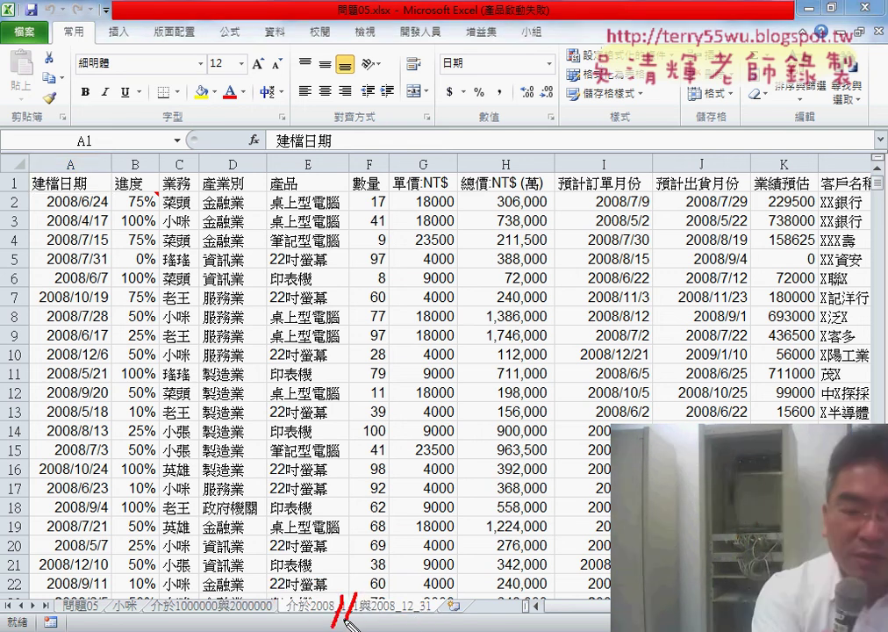
key(Escape)
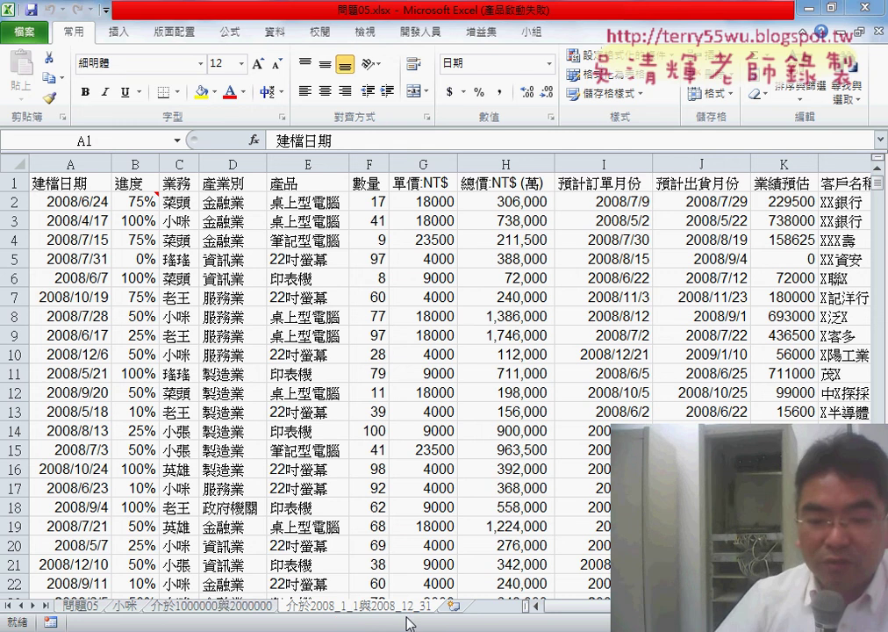
- Insert a new test sheet named 200811
click(455, 605)
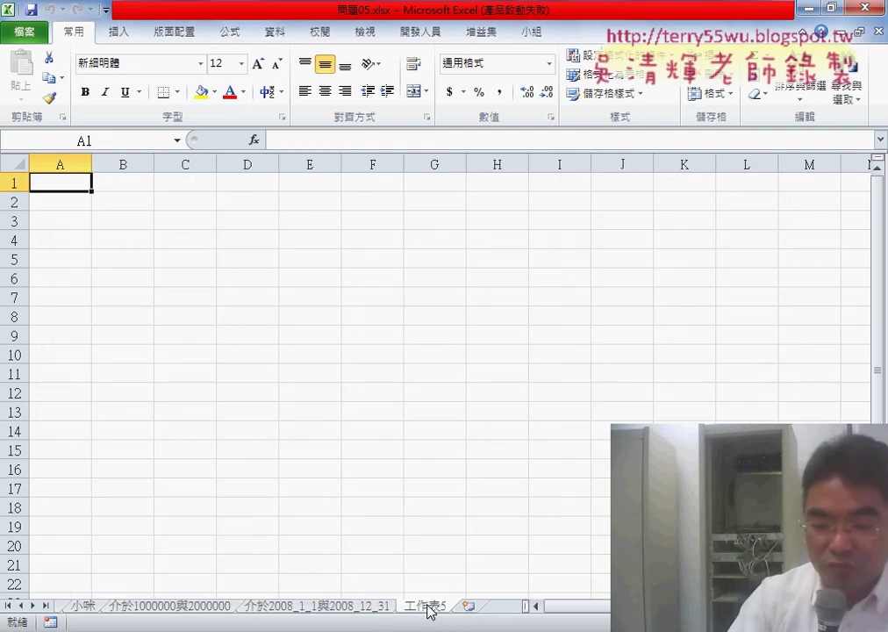
text(20)
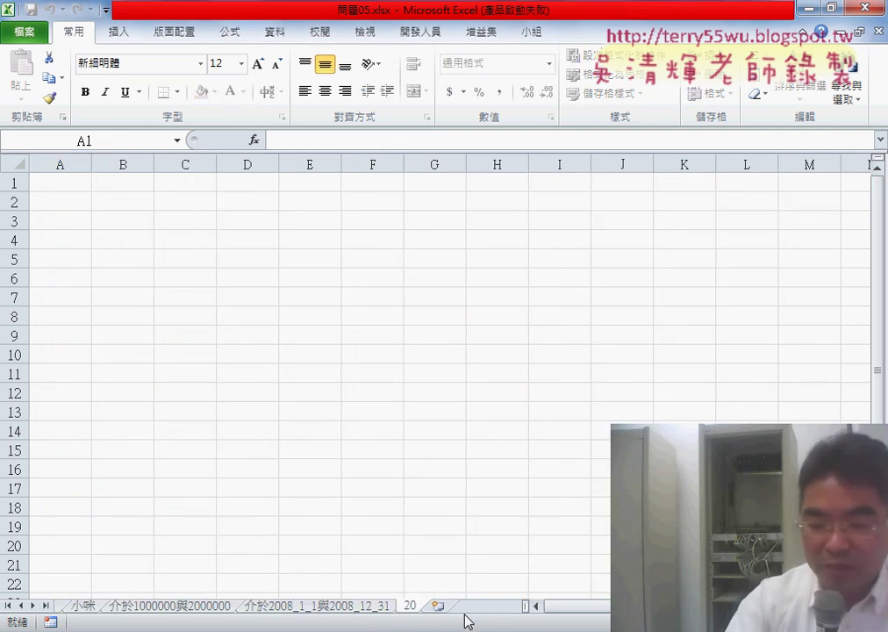
text(0811)
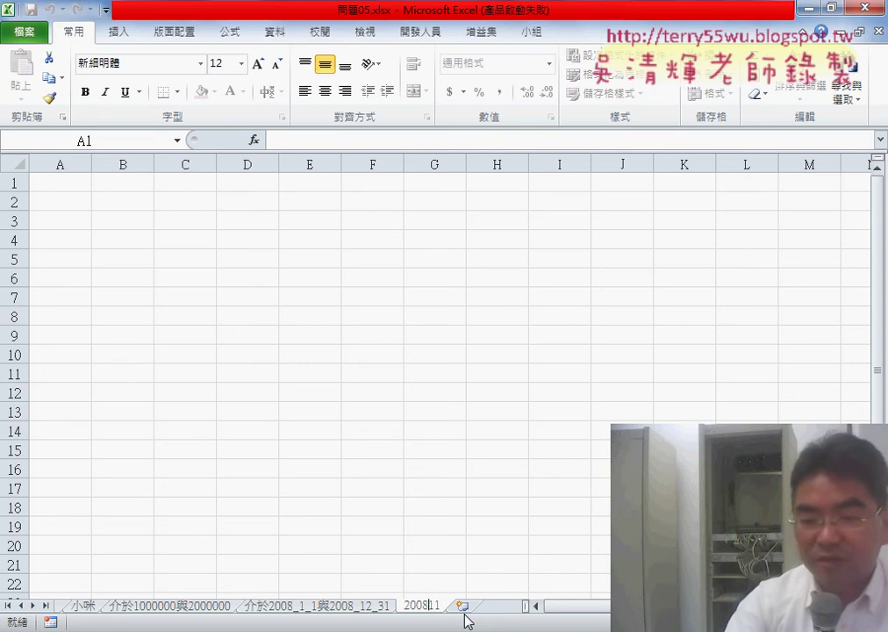
key(Return)
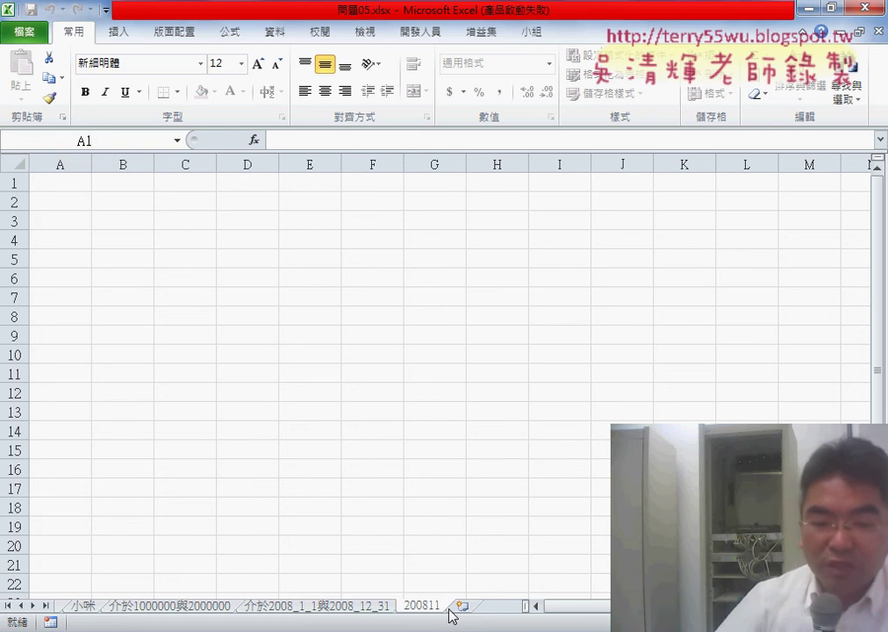
- Try renaming the test sheet to an empty name and dismiss the invalid-name warnings
double_click(423, 606)
key(BackSpace)
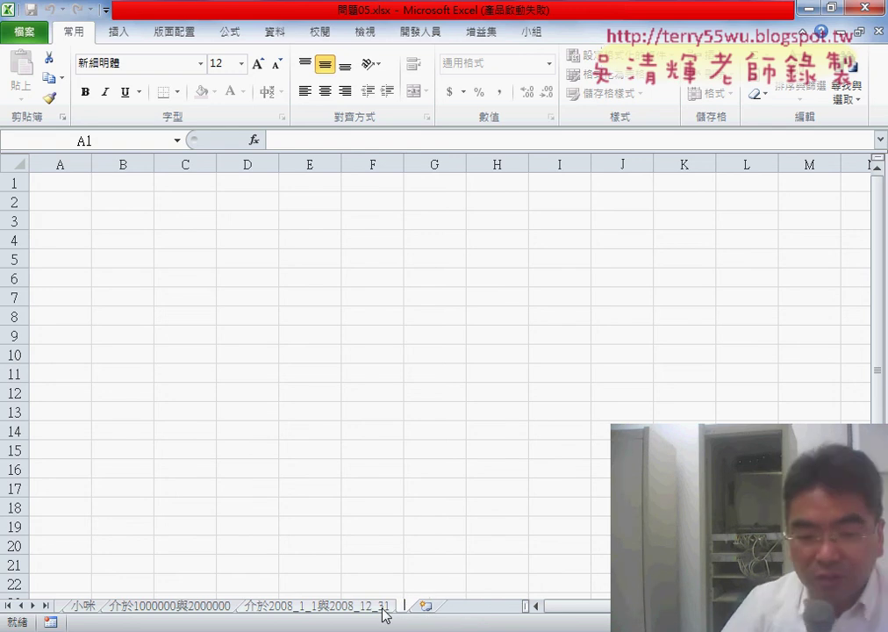
key(Return)
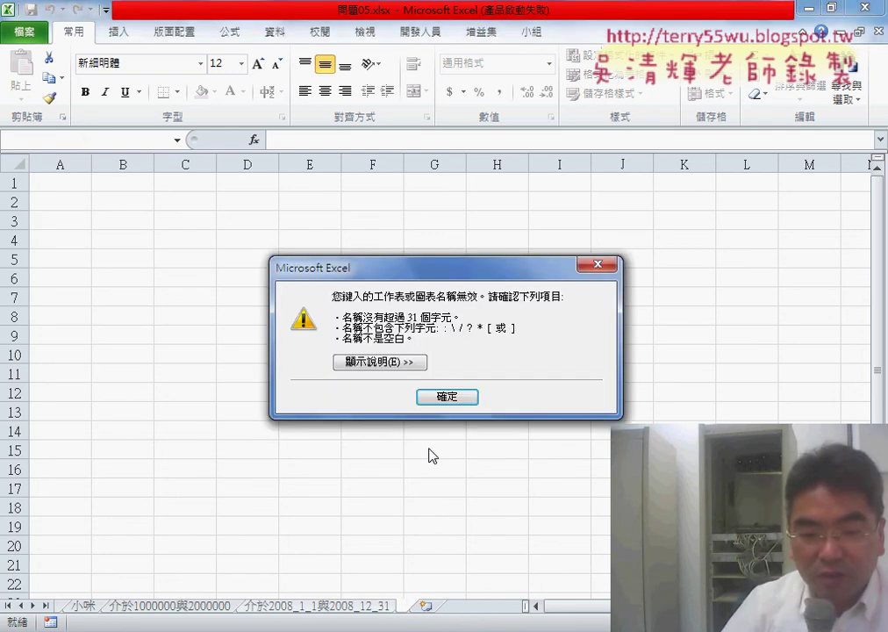
click(444, 397)
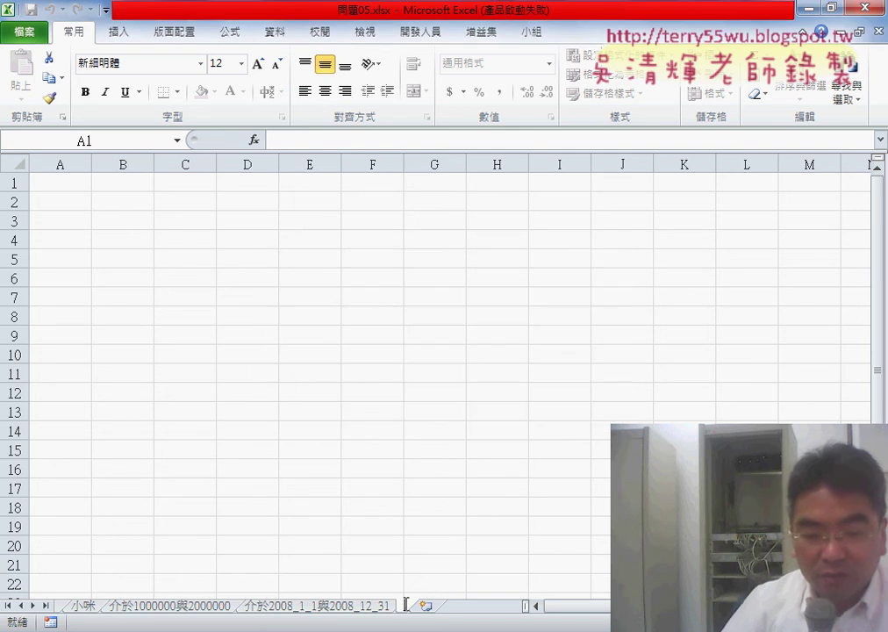
key(Return)
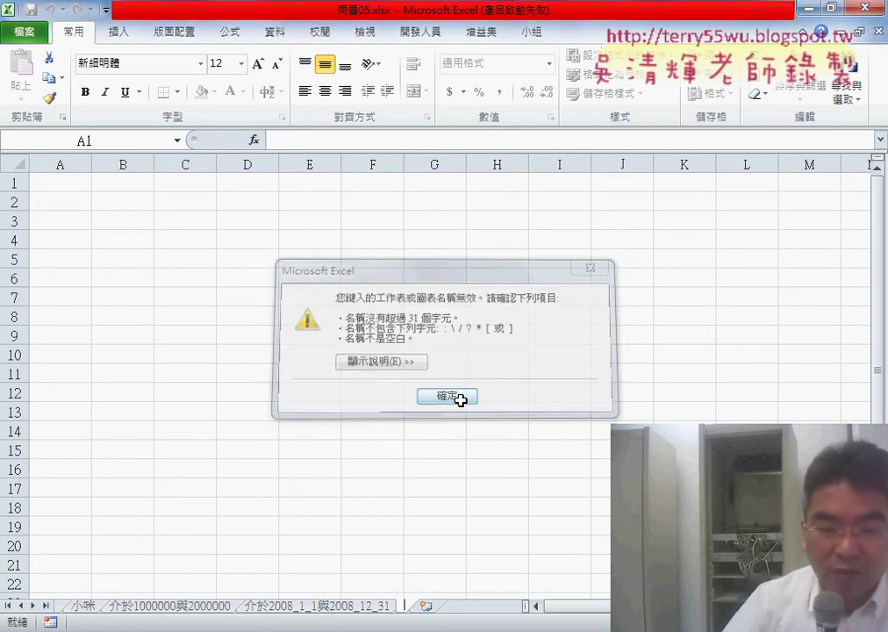
click(460, 397)
key(Escape)
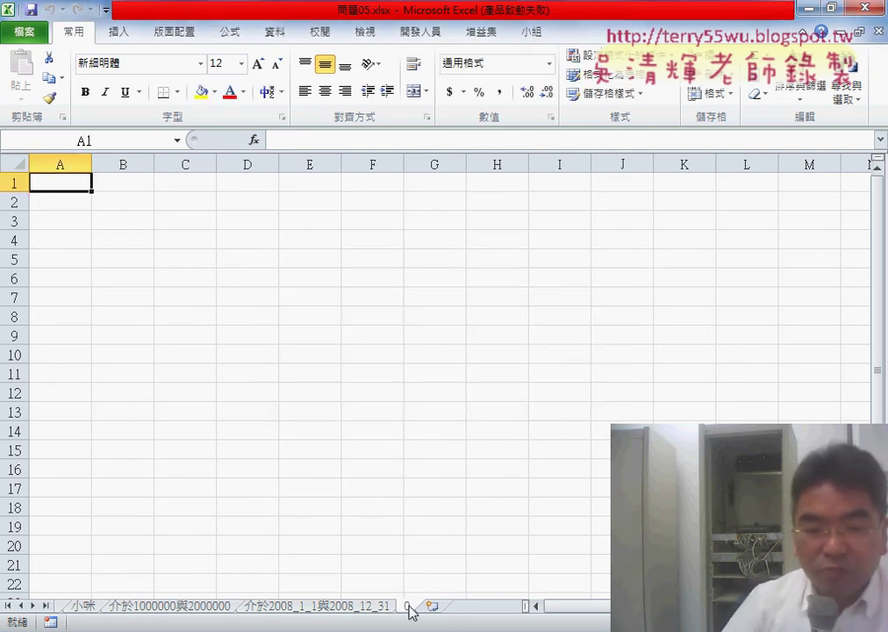
- Delete the test sheet and return to the 介於1000000與2000000 sheet
right_click(409, 606)
click(461, 422)
click(419, 365)
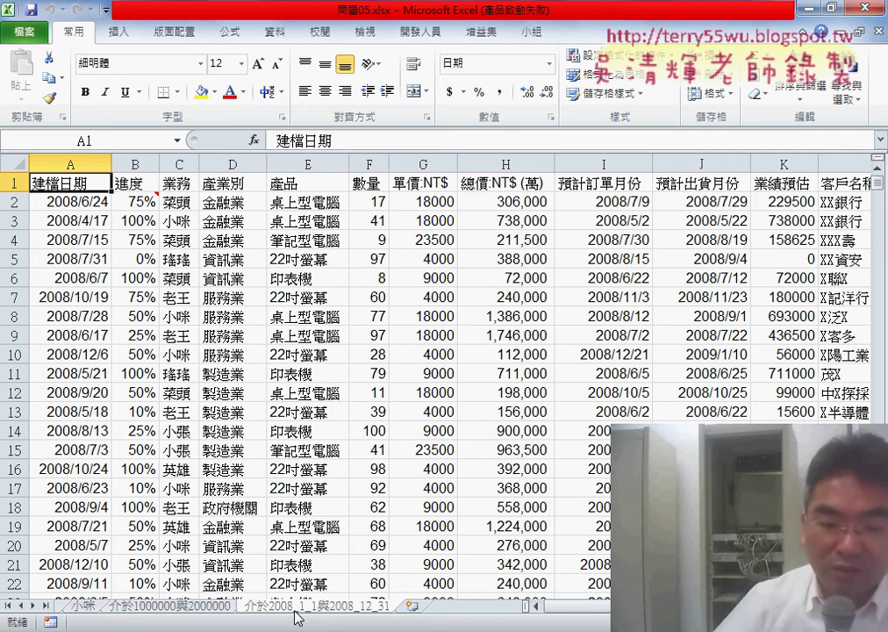
click(174, 606)
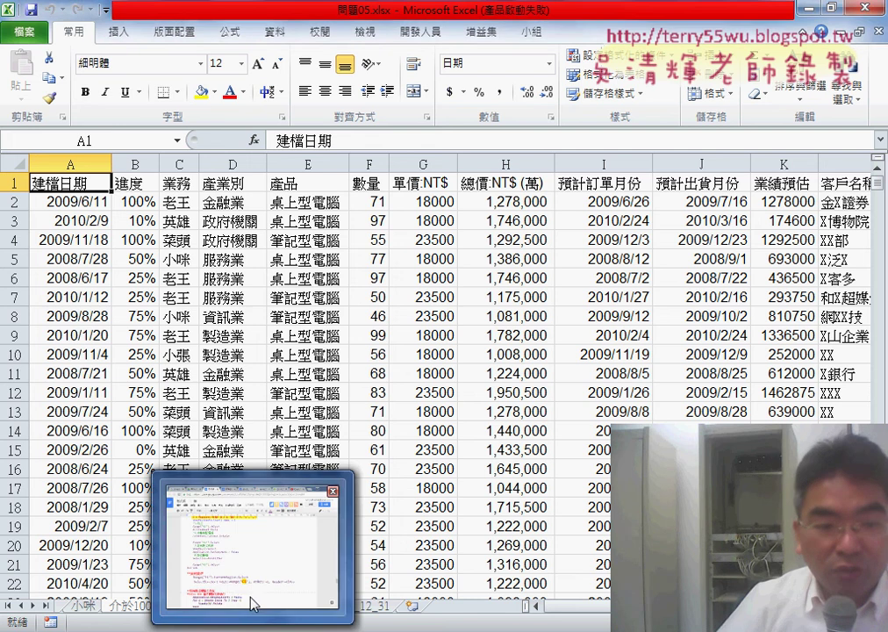
- In the Google Docs 程式碼 document, go up to 加上防呆 and select the Sub 篩選總價() line
click(254, 603)
scroll(338, 449, up, 4)
scroll(337, 451, up, 1)
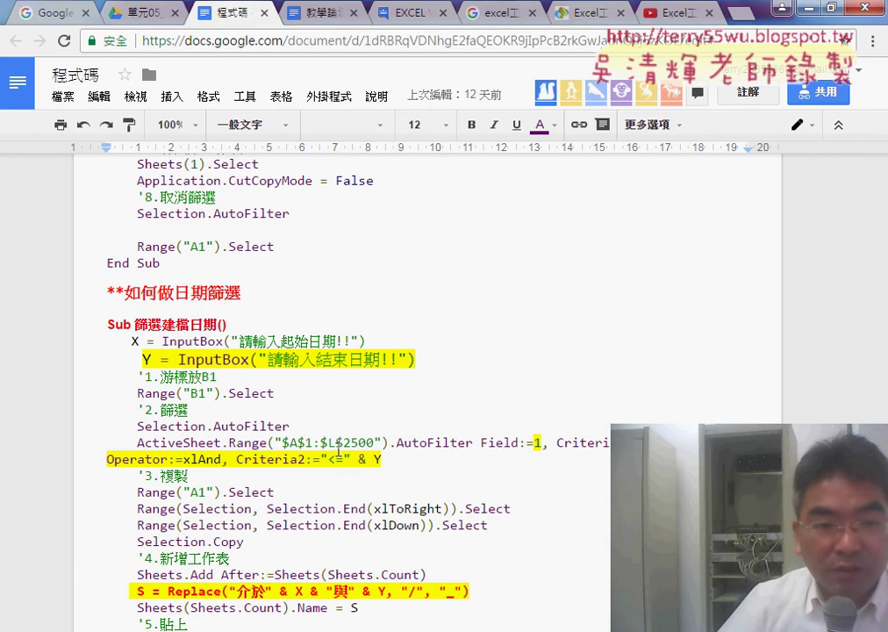
scroll(177, 329, up, 5)
scroll(166, 320, up, 3)
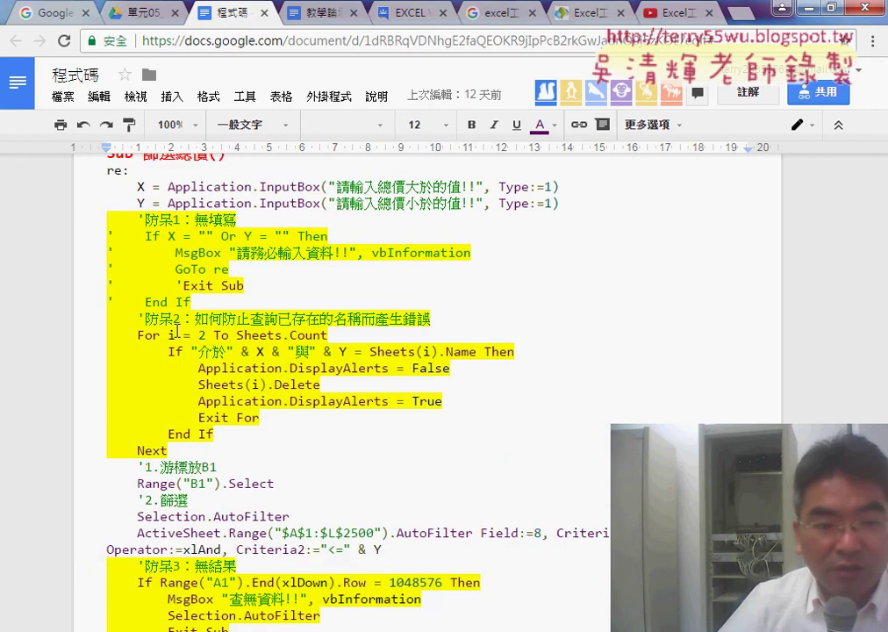
scroll(152, 310, up, 2)
drag(107, 326, 259, 328)
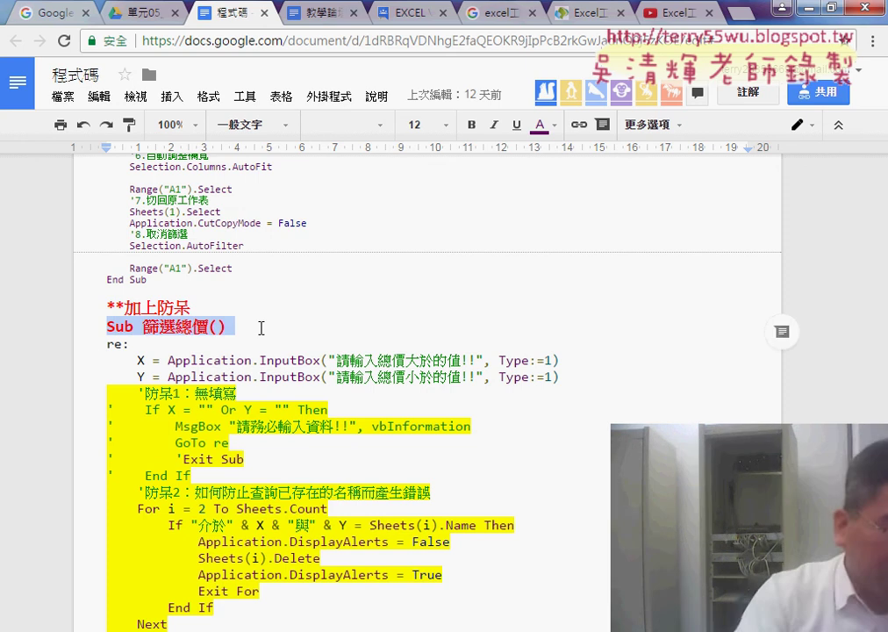